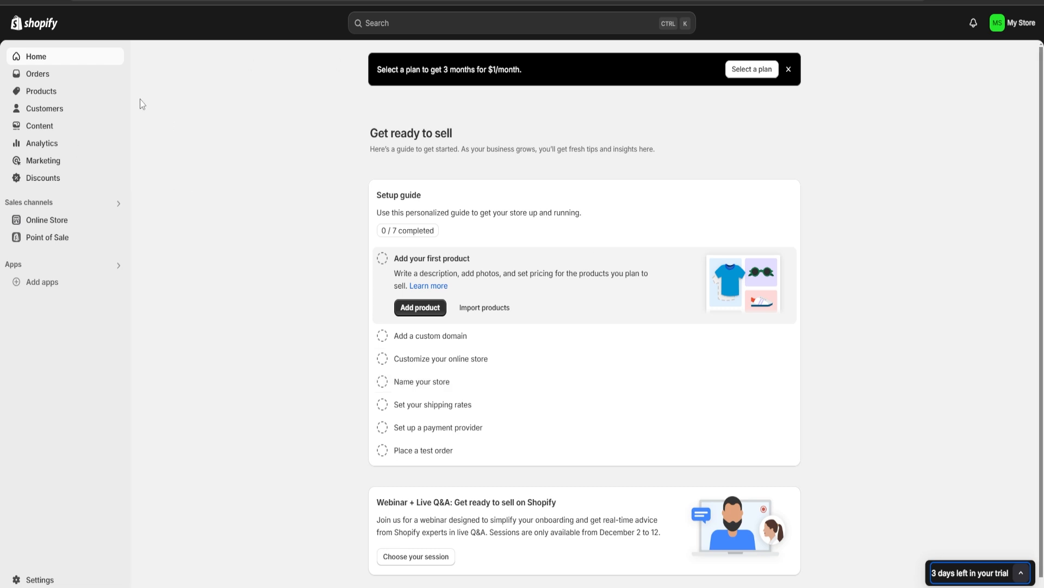
Start adding a new product to the store
{"action": "left_click", "coordinate": [55, 94]}
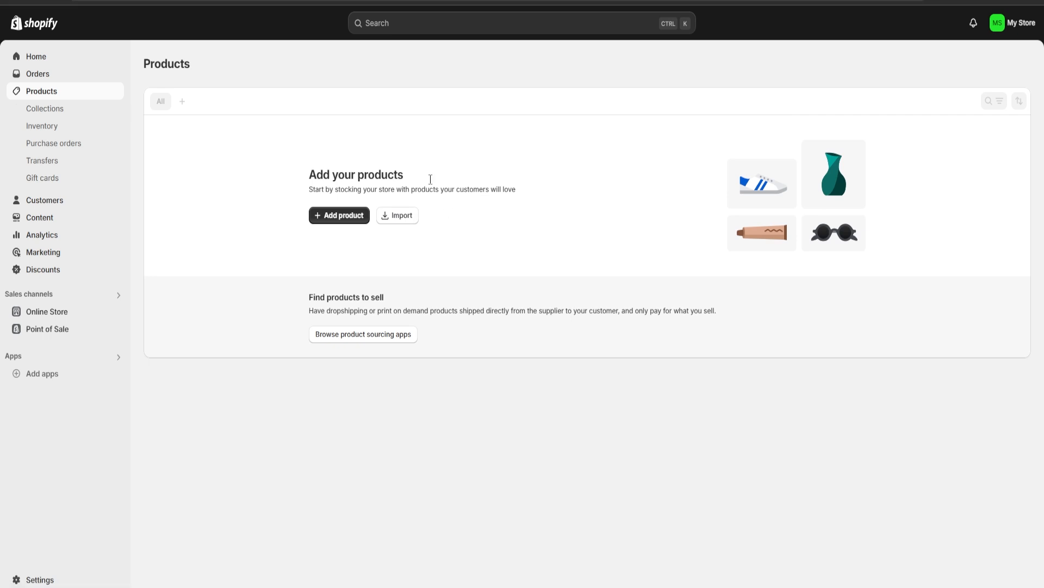
{"action": "left_click", "coordinate": [324, 220]}
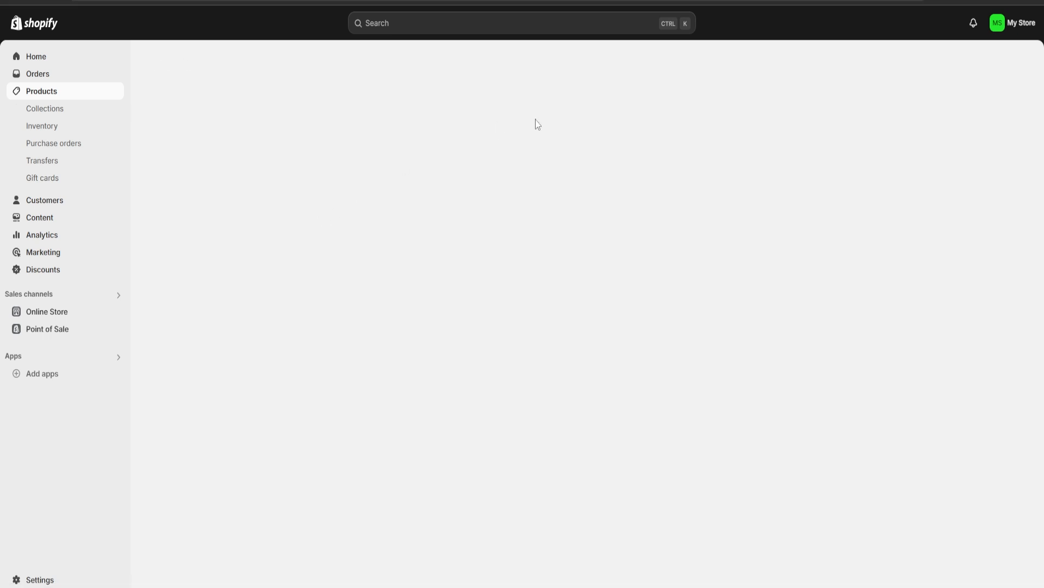
{"action": "scroll", "coordinate": [429, 260], "scroll_direction": "down", "scroll_amount": 5}
{"action": "scroll", "coordinate": [429, 260], "scroll_direction": "up", "scroll_amount": 5}
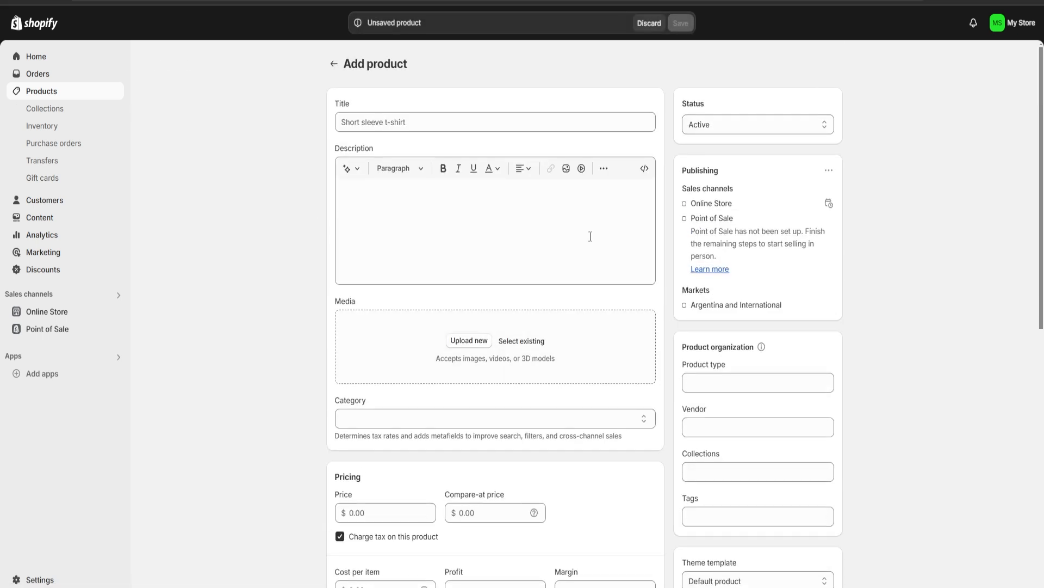
Title the product "Chicken Alfredo Meal Prep"
{"action": "left_click", "coordinate": [398, 130]}
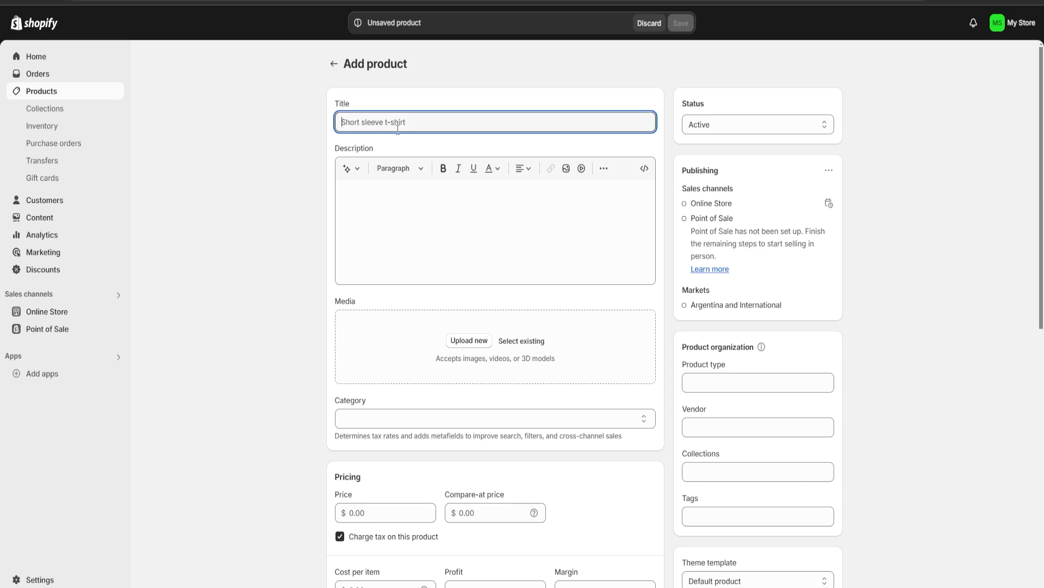
{"action": "type", "text": "Chicken Alfre"}
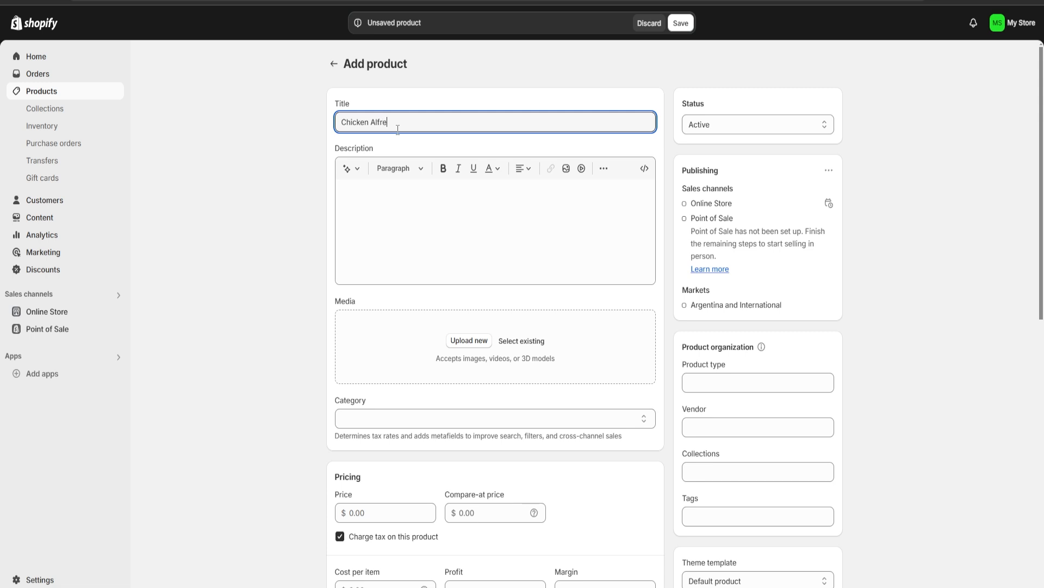
{"action": "type", "text": "do Meal Prep"}
{"action": "key", "text": "Tab"}
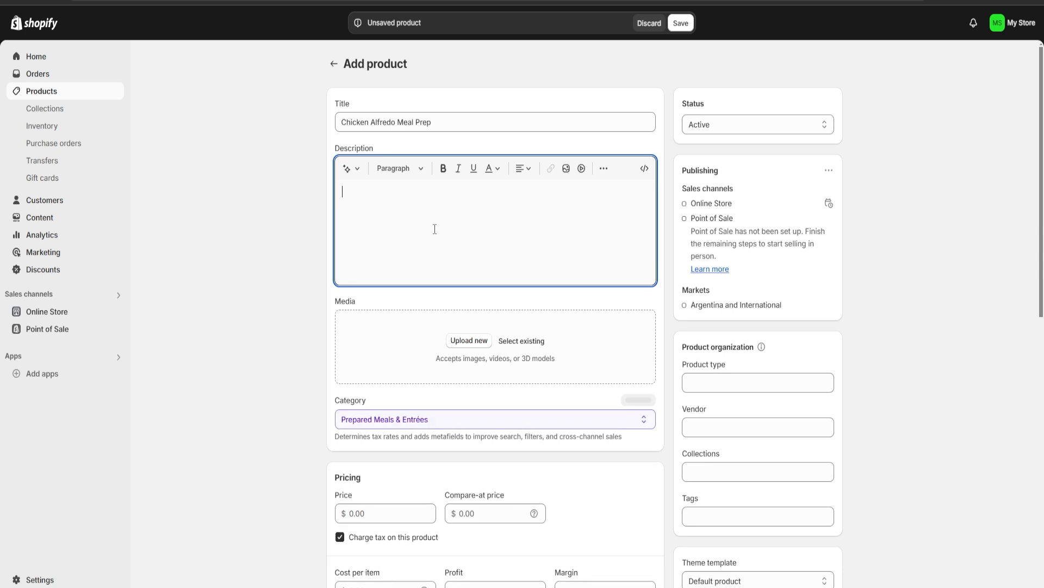
Copy the chicken Alfredo meal prep description from the ChatGPT conversation and paste it into the product description
{"action": "left_click", "coordinate": [359, 168]}
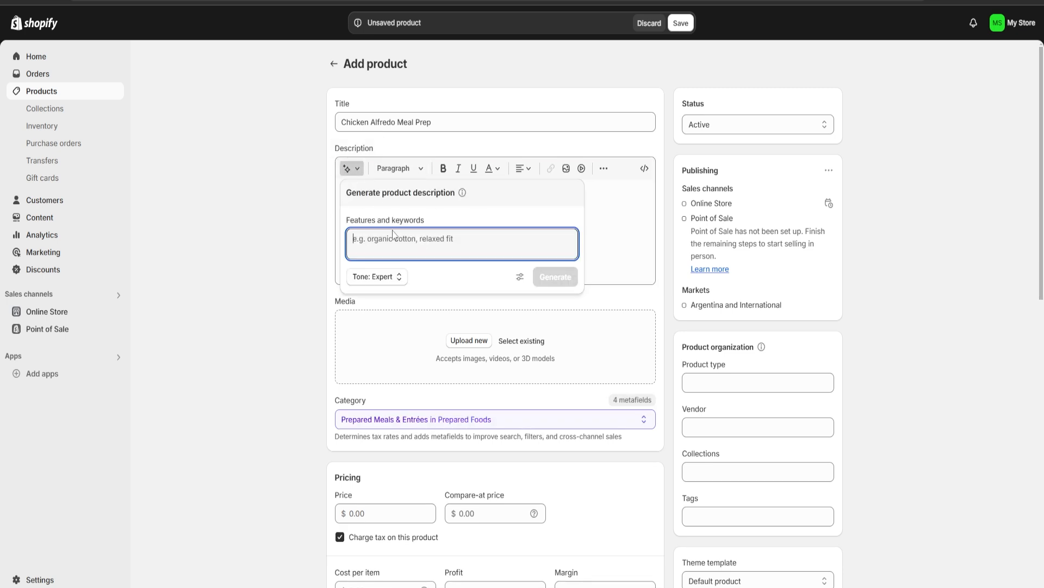
{"action": "left_click", "coordinate": [606, 214]}
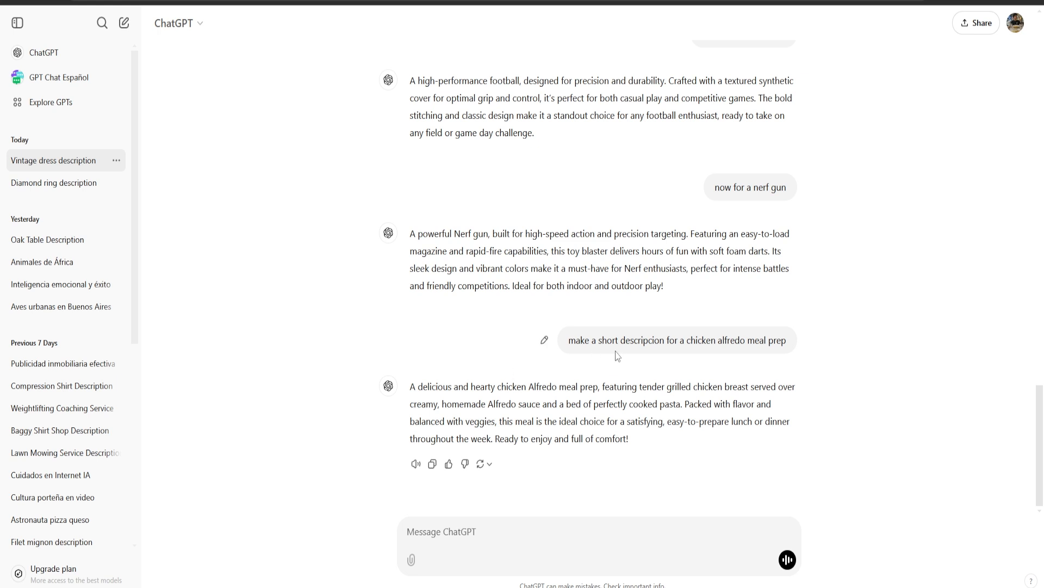
{"action": "mouse_move", "coordinate": [564, 341]}
{"action": "left_mouse_down"}
{"action": "mouse_move", "coordinate": [695, 341]}
{"action": "mouse_move", "coordinate": [565, 345]}
{"action": "left_mouse_up"}
{"action": "triple_click", "coordinate": [566, 341]}
{"action": "left_click", "coordinate": [567, 342]}
{"action": "triple_click", "coordinate": [528, 415]}
{"action": "key", "text": "ctrl+c"}
{"action": "key", "text": "alt+Tab"}
{"action": "left_click", "coordinate": [406, 215]}
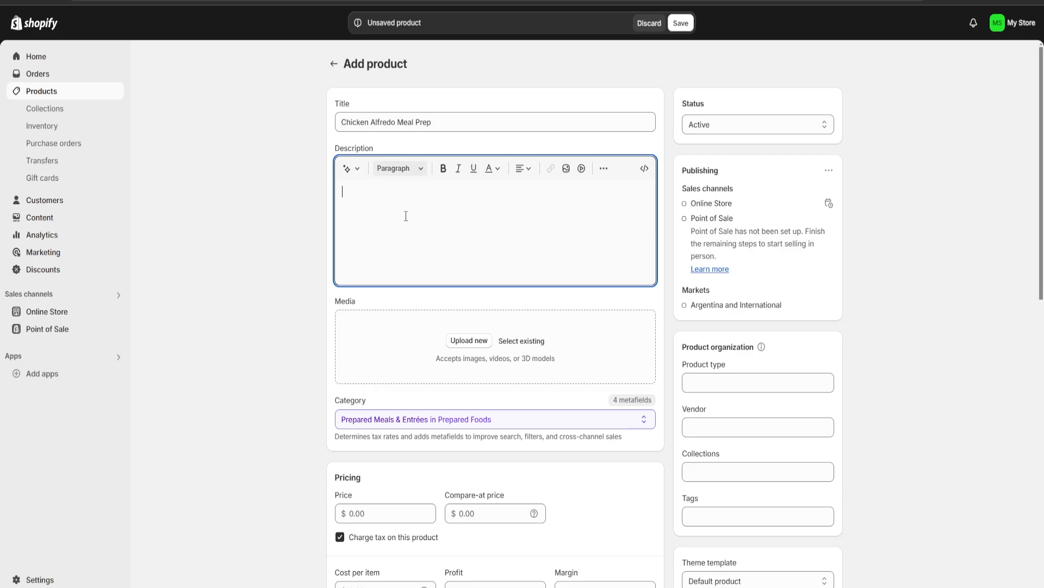
{"action": "key", "text": "ctrl+v"}
Upload the photo of the packed chicken pasta trays from the "imagenes random" folder as the product's media
{"action": "scroll", "coordinate": [320, 356], "scroll_direction": "down", "scroll_amount": 2}
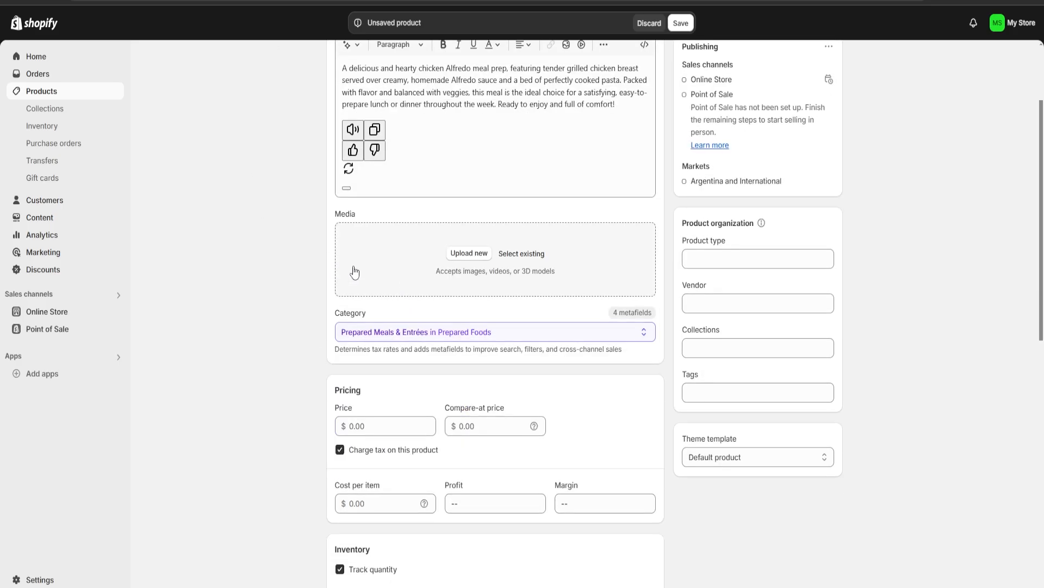
{"action": "left_click", "coordinate": [469, 254]}
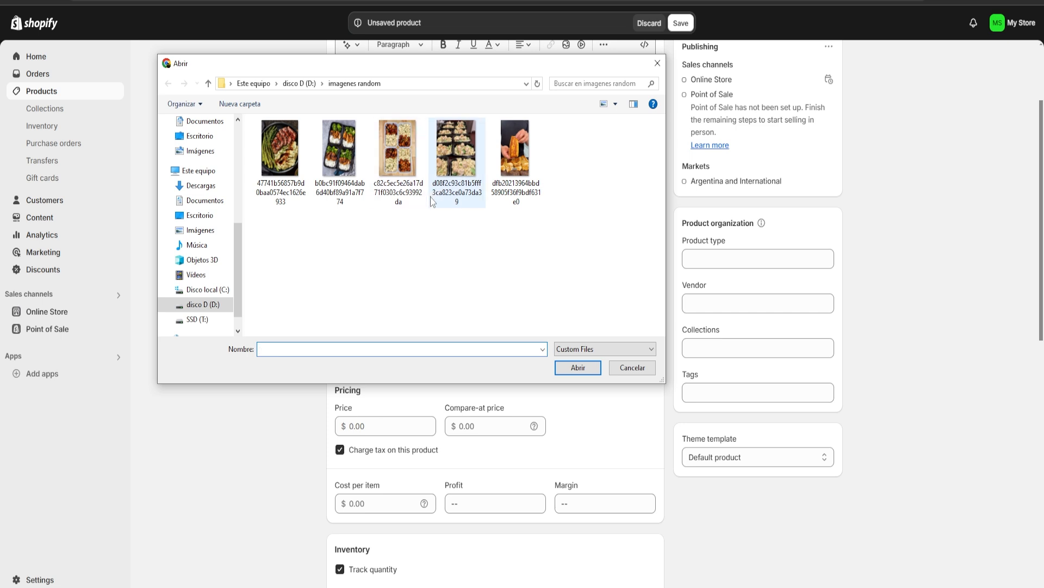
{"action": "double_click", "coordinate": [441, 208]}
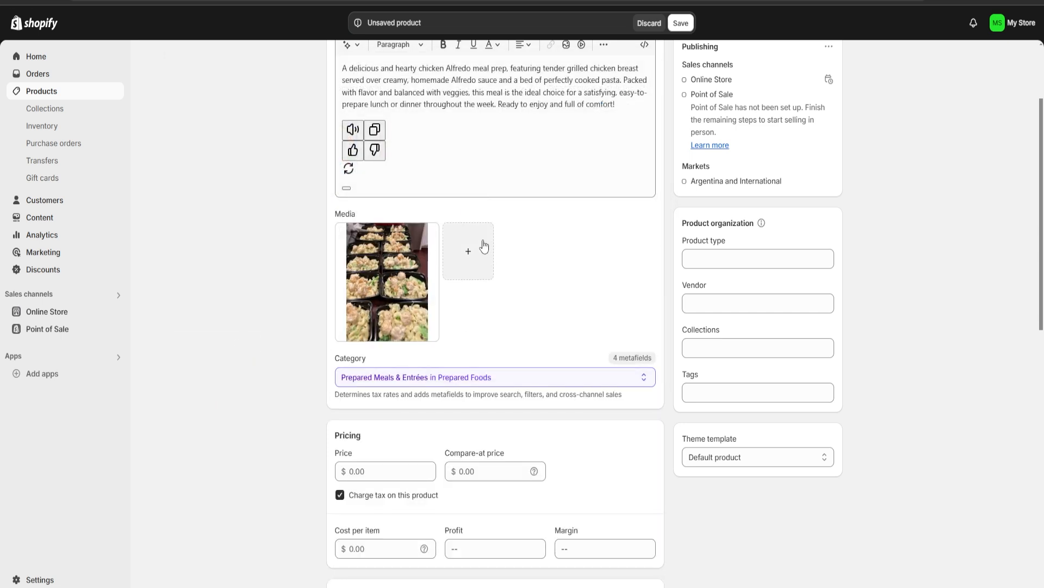
Examine the category suggested for the product and the alternatives under Prepared Foods
{"action": "scroll", "coordinate": [492, 248], "scroll_direction": "down", "scroll_amount": 1}
{"action": "scroll", "coordinate": [541, 334], "scroll_direction": "down", "scroll_amount": 2}
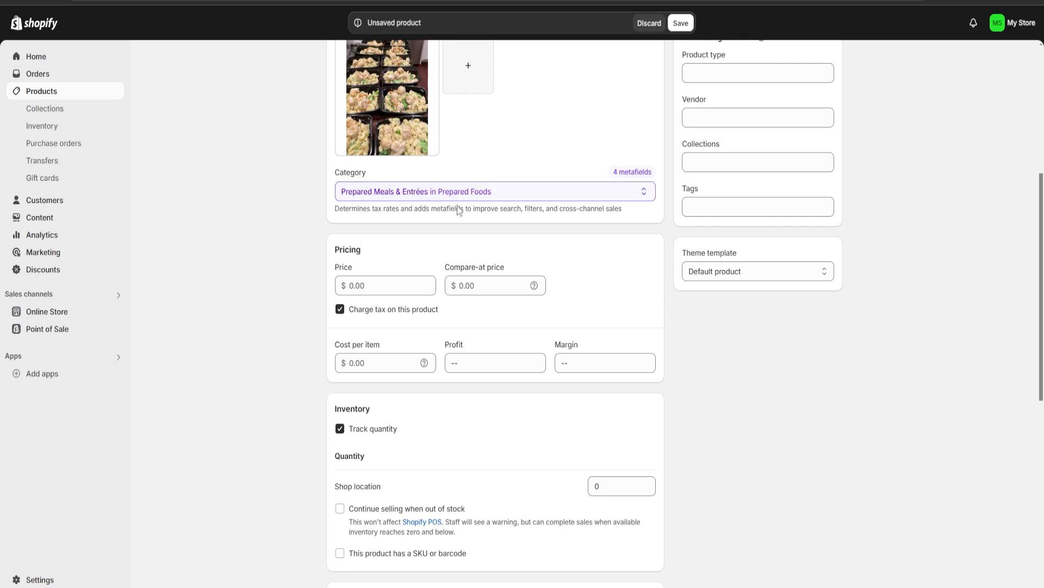
{"action": "left_click", "coordinate": [435, 192]}
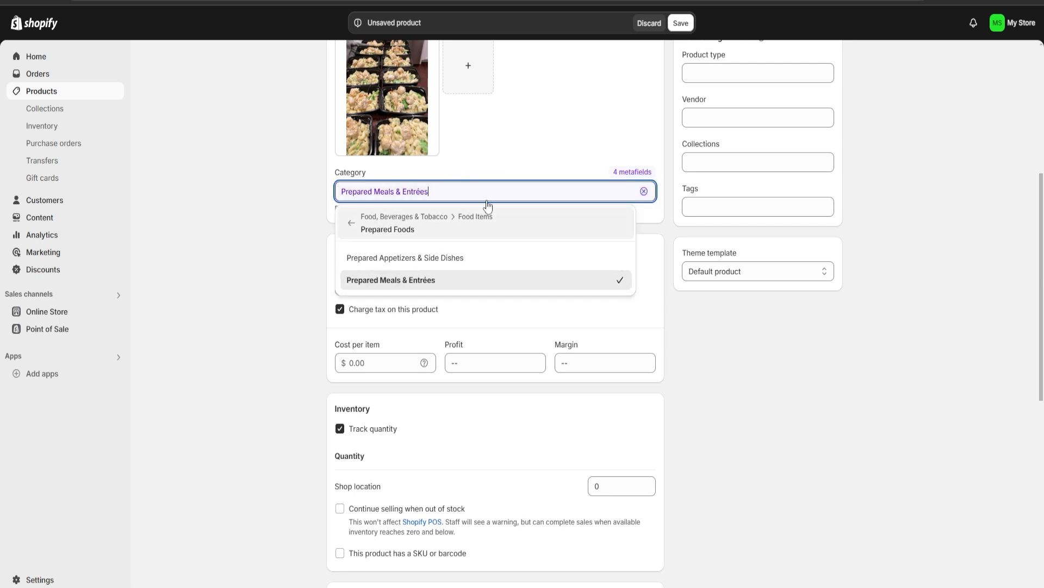
{"action": "left_click", "coordinate": [531, 132]}
{"action": "scroll", "coordinate": [565, 186], "scroll_direction": "down", "scroll_amount": 2}
{"action": "scroll", "coordinate": [563, 197], "scroll_direction": "up", "scroll_amount": 1}
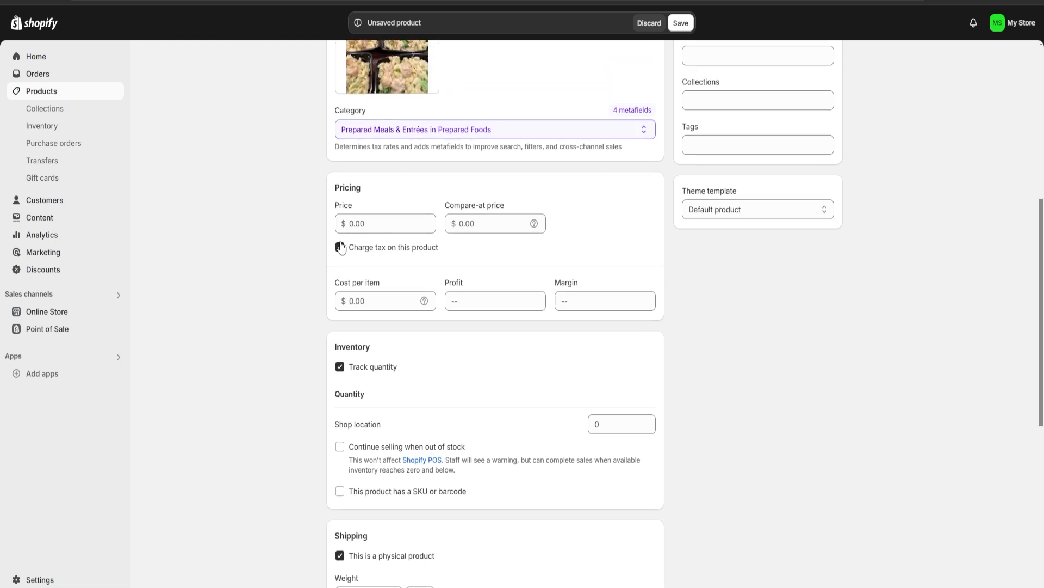
Set the product's price to $5,000.00
{"action": "left_click_drag", "start_coordinate": [364, 192], "coordinate": [324, 186]}
{"action": "left_click", "coordinate": [377, 194]}
{"action": "left_click", "coordinate": [395, 223]}
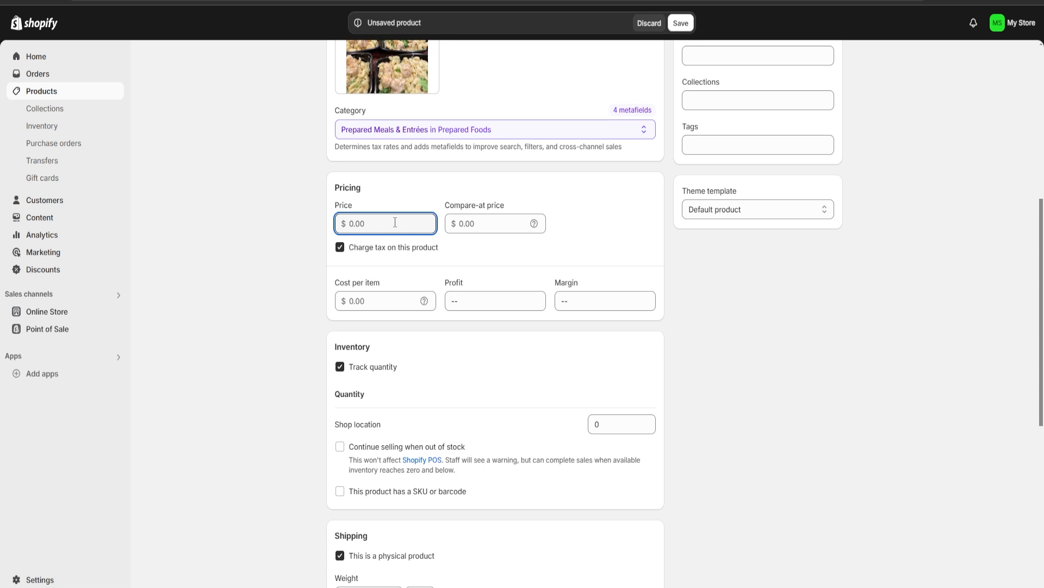
{"action": "type", "text": "5000"}
{"action": "left_click", "coordinate": [380, 193]}
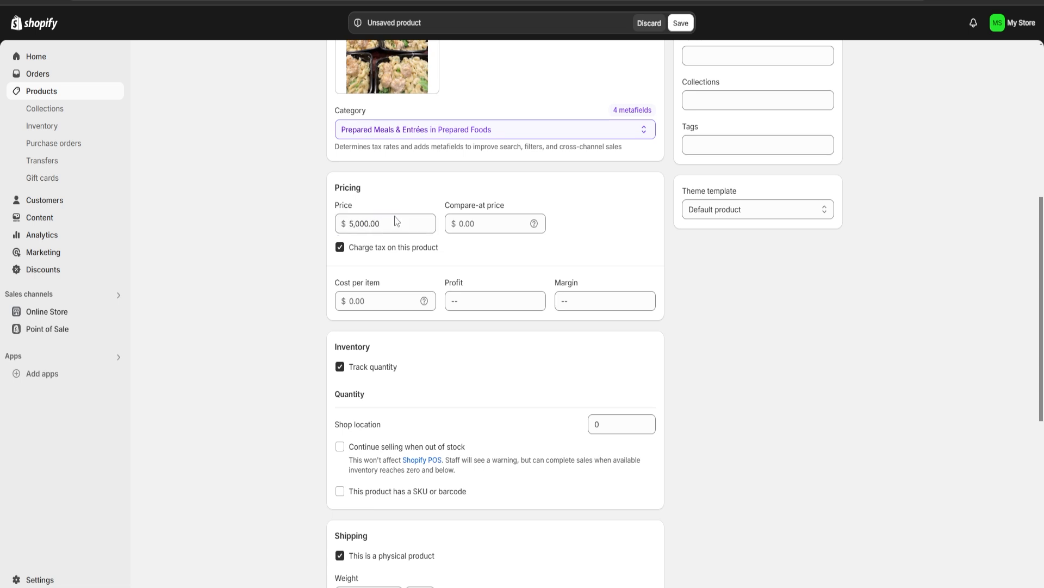
Set the cost per item to $3,000.00 and check the calculated profit and margin
{"action": "left_click", "coordinate": [373, 303]}
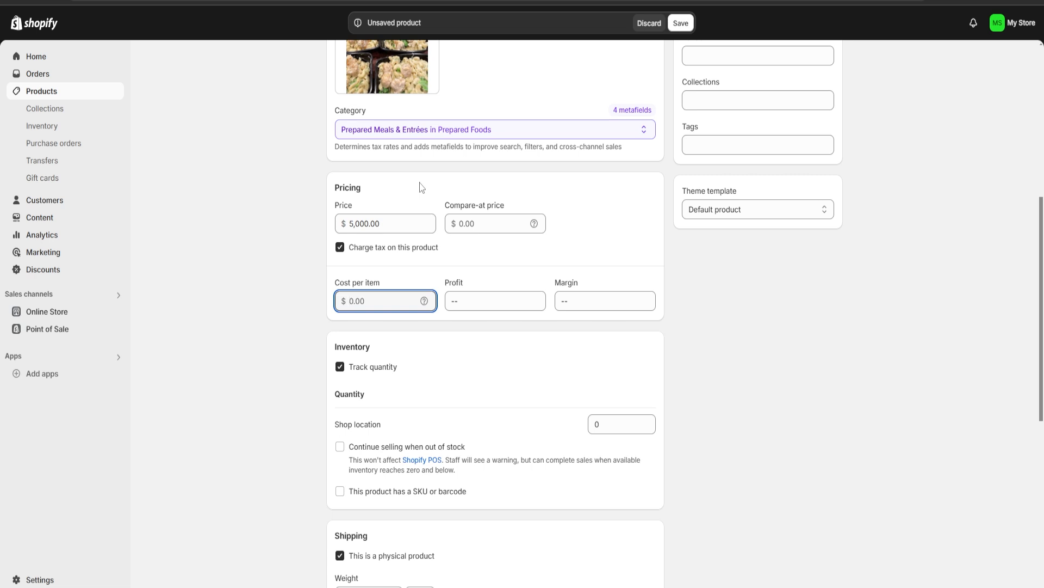
{"action": "type", "text": "3000"}
{"action": "left_click", "coordinate": [472, 358]}
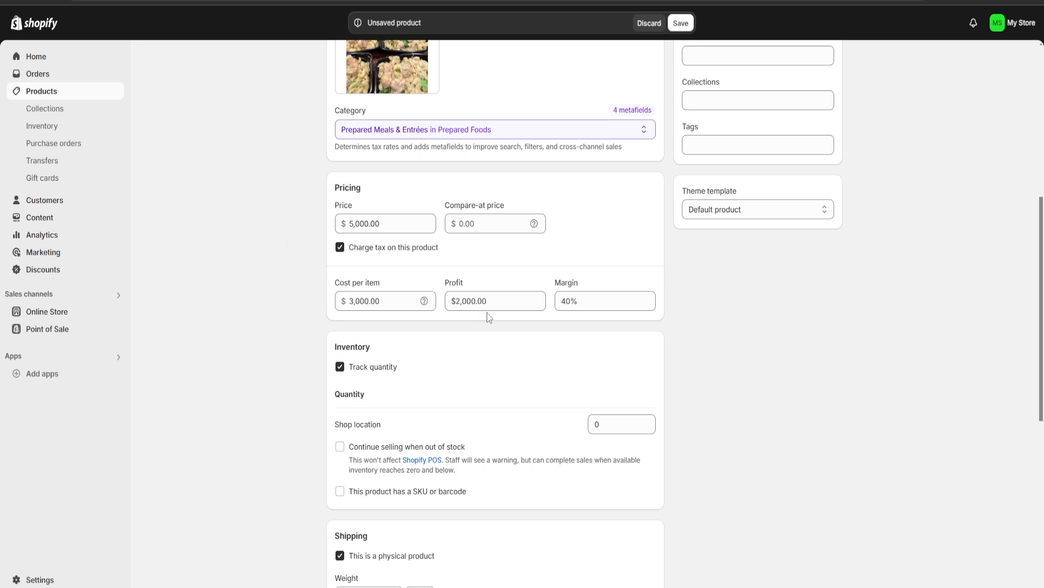
{"action": "left_click_drag", "start_coordinate": [509, 304], "coordinate": [466, 278]}
{"action": "left_click", "coordinate": [480, 266]}
{"action": "left_click_drag", "start_coordinate": [560, 301], "coordinate": [591, 301]}
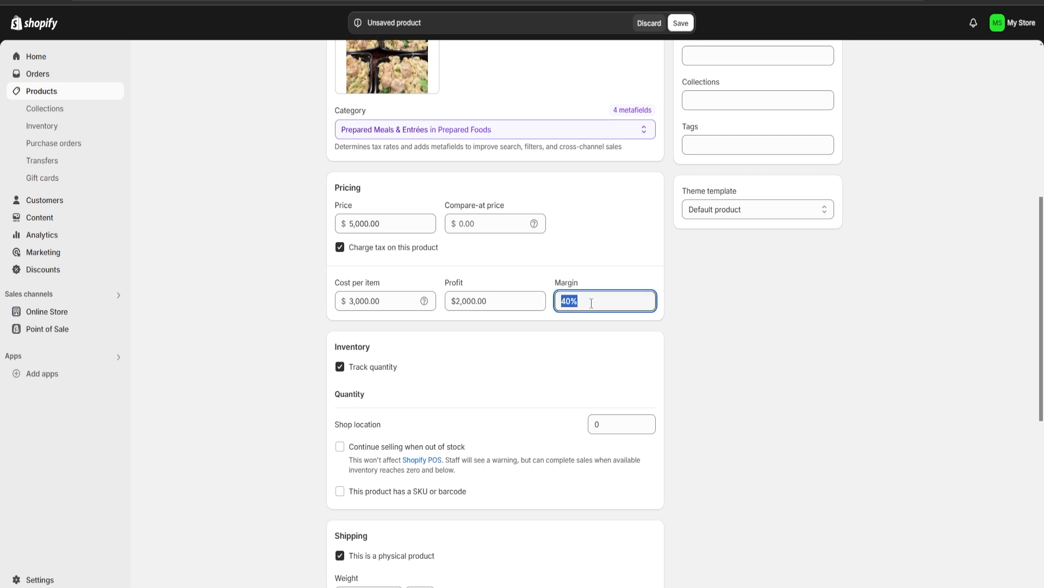
{"action": "left_click", "coordinate": [609, 263]}
Turn off quantity tracking in the product's inventory settings
{"action": "scroll", "coordinate": [415, 292], "scroll_direction": "down", "scroll_amount": 3}
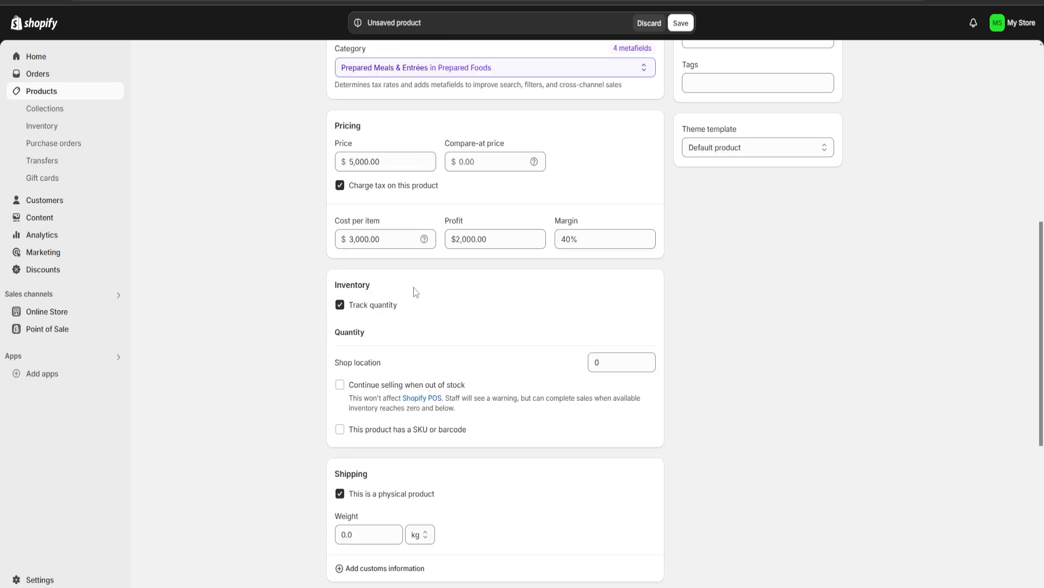
{"action": "left_click", "coordinate": [341, 242]}
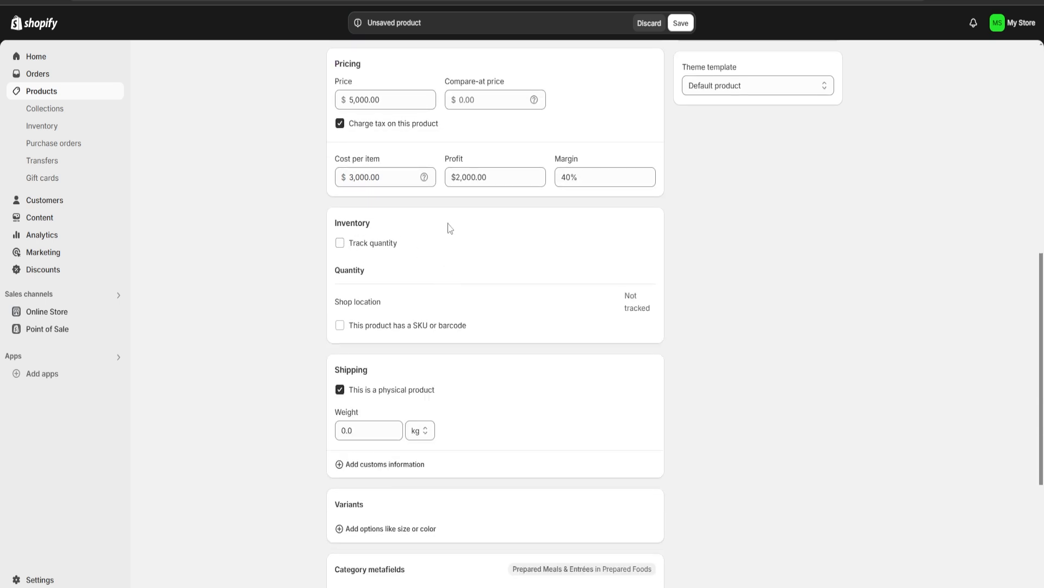
{"action": "scroll", "coordinate": [634, 381], "scroll_direction": "down", "scroll_amount": 3}
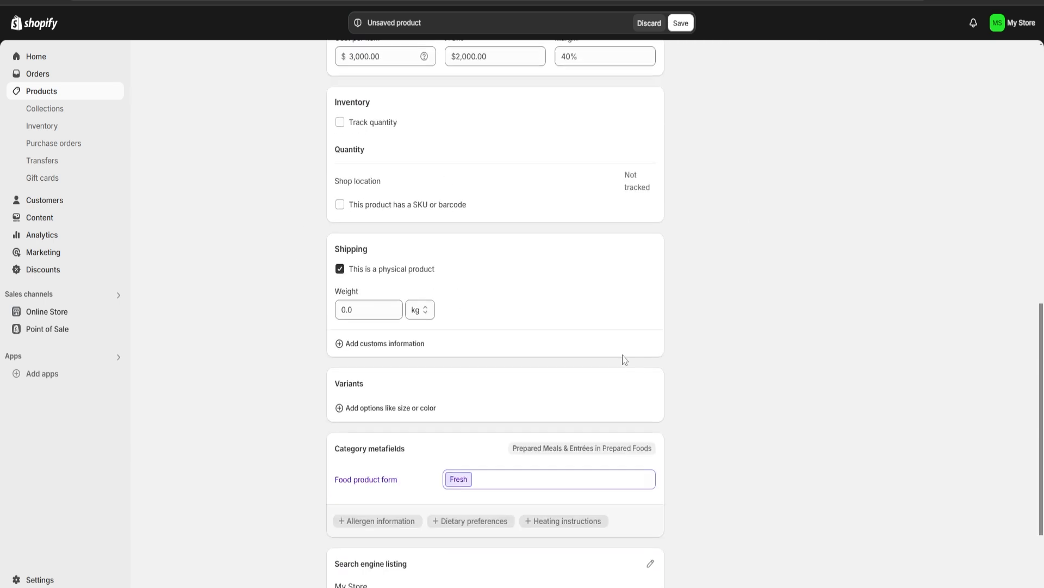
{"action": "double_click", "coordinate": [362, 304]}
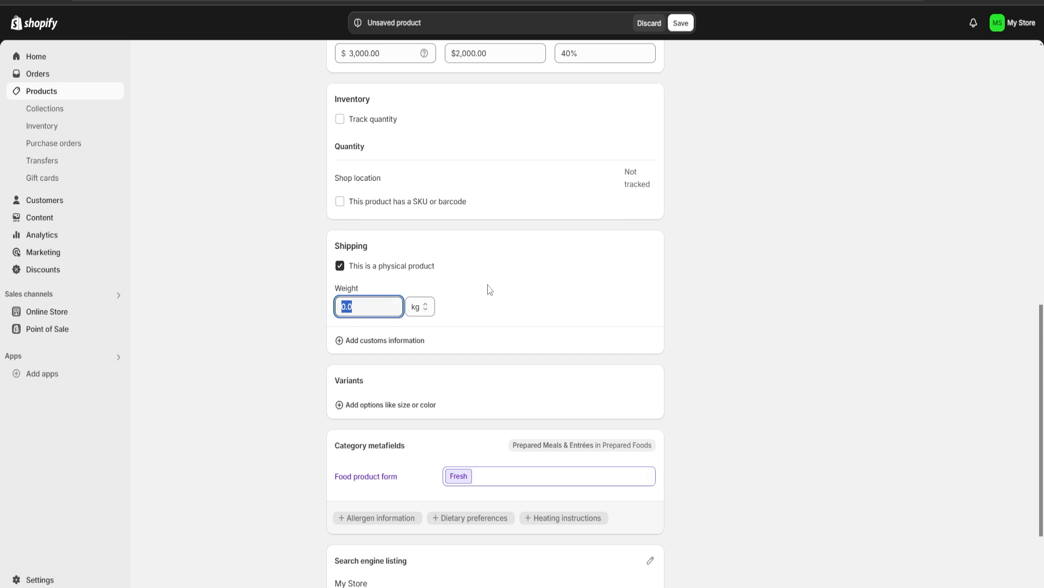
{"action": "left_click", "coordinate": [545, 281]}
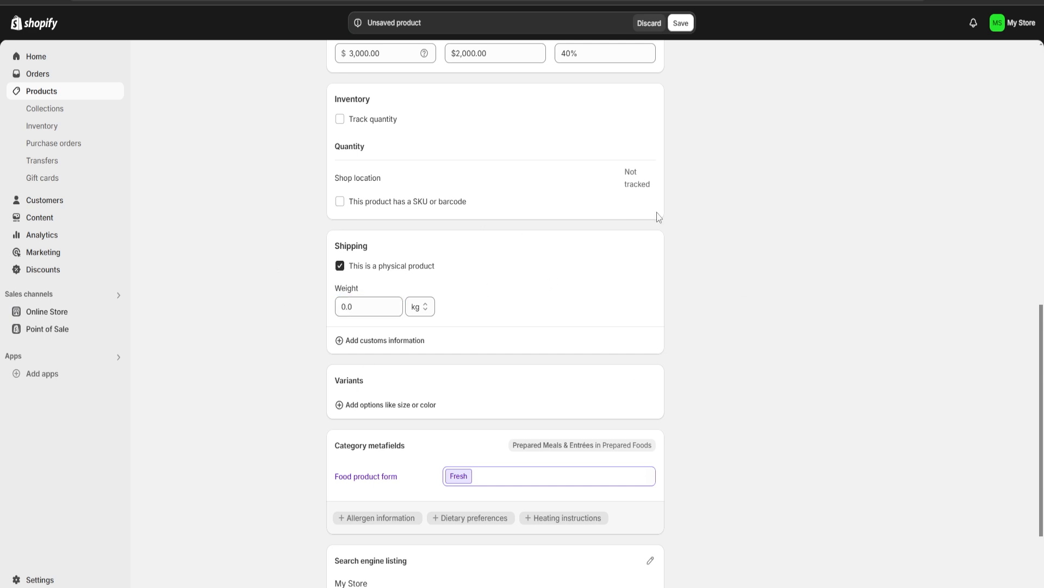
Add the product to the Home page collection
{"action": "scroll", "coordinate": [707, 362], "scroll_direction": "up", "scroll_amount": 14}
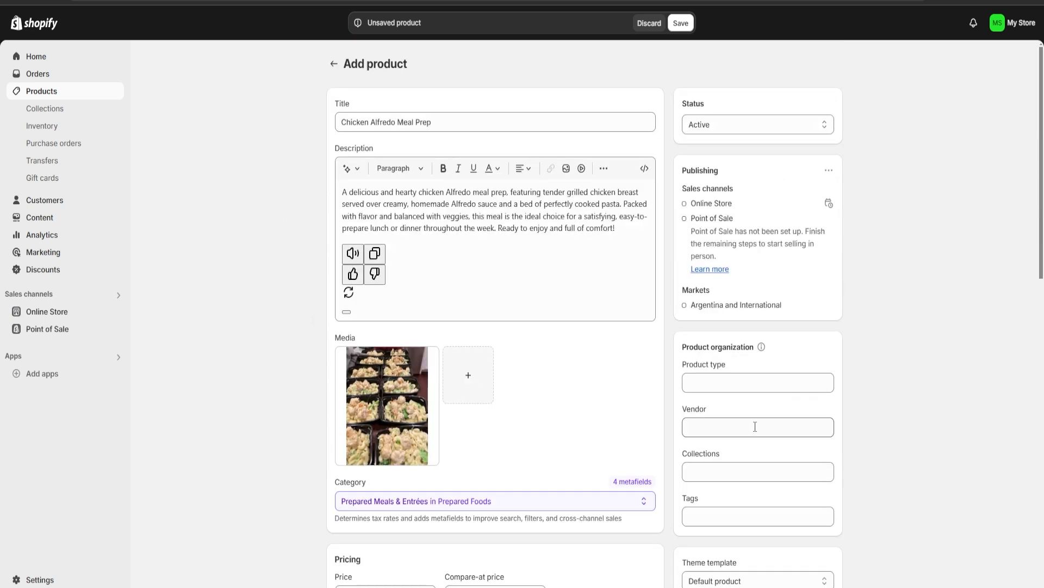
{"action": "scroll", "coordinate": [819, 355], "scroll_direction": "down", "scroll_amount": 2}
{"action": "scroll", "coordinate": [819, 355], "scroll_direction": "down", "scroll_amount": 1}
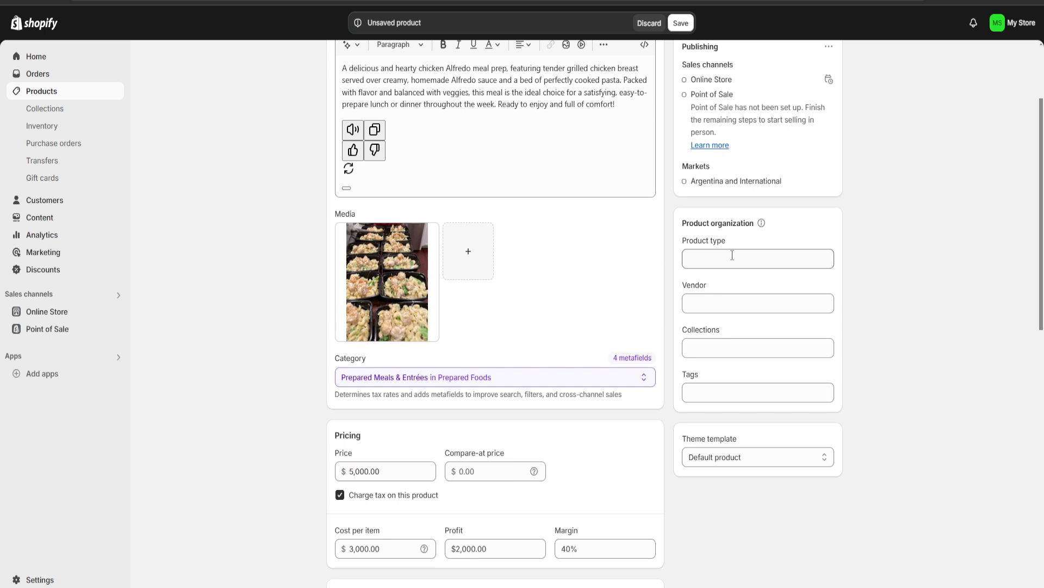
{"action": "left_click", "coordinate": [732, 255]}
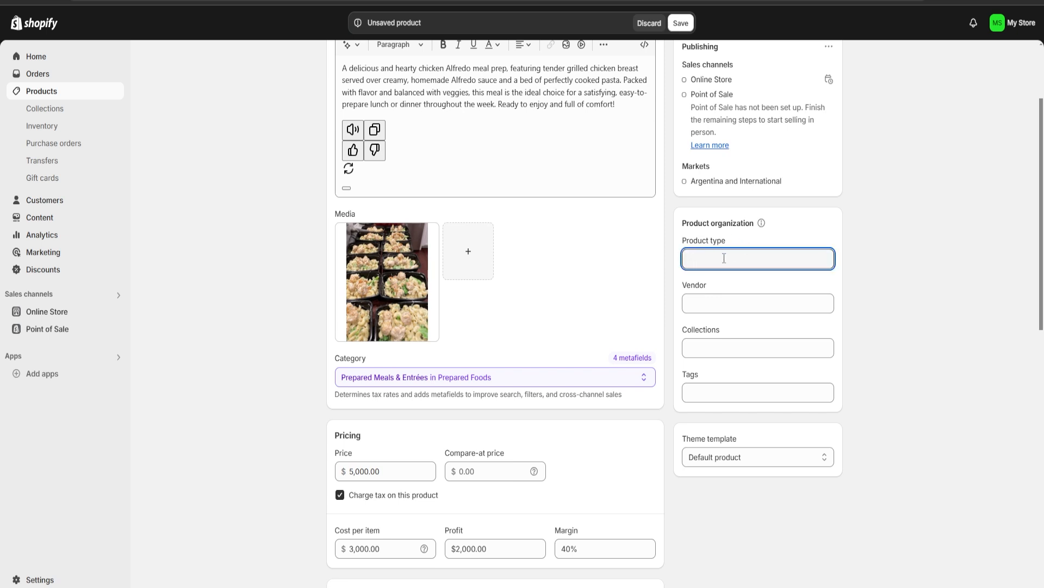
{"action": "left_click", "coordinate": [724, 303]}
{"action": "left_click", "coordinate": [724, 344]}
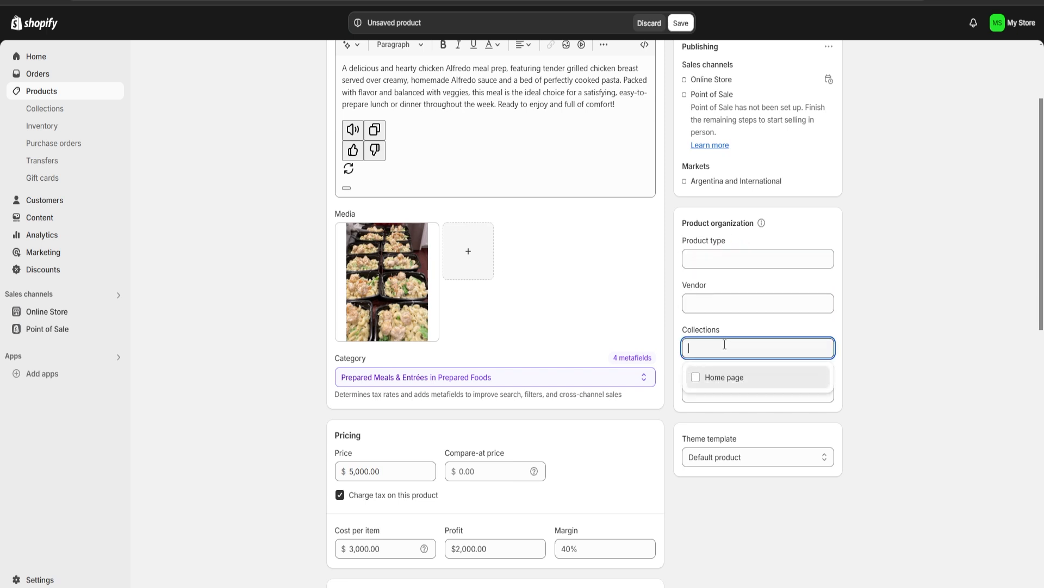
{"action": "left_click", "coordinate": [706, 378]}
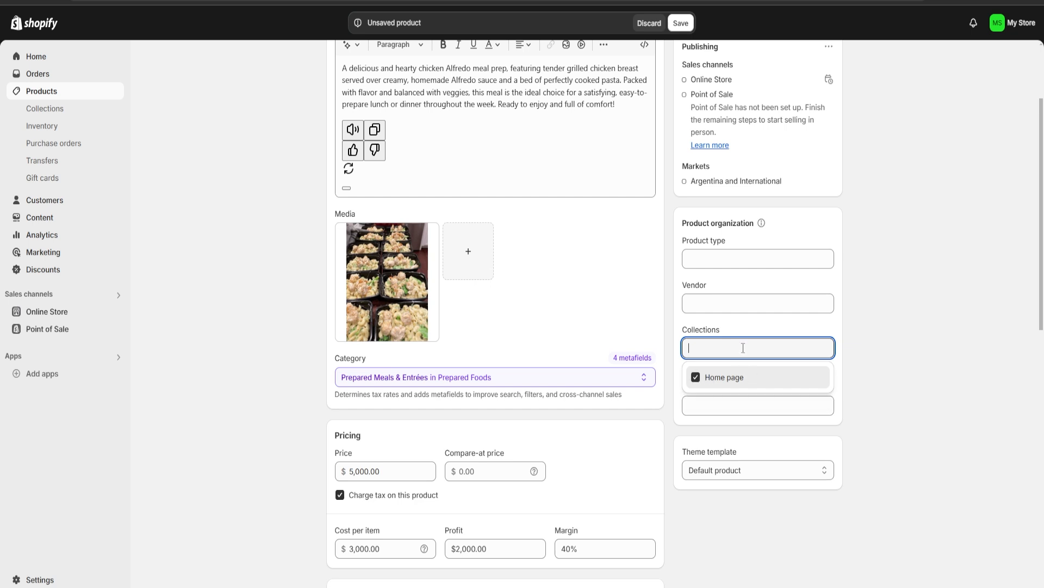
{"action": "left_click", "coordinate": [901, 355]}
Add the tag "Meal Prep" to the product
{"action": "scroll", "coordinate": [848, 351], "scroll_direction": "down", "scroll_amount": 2}
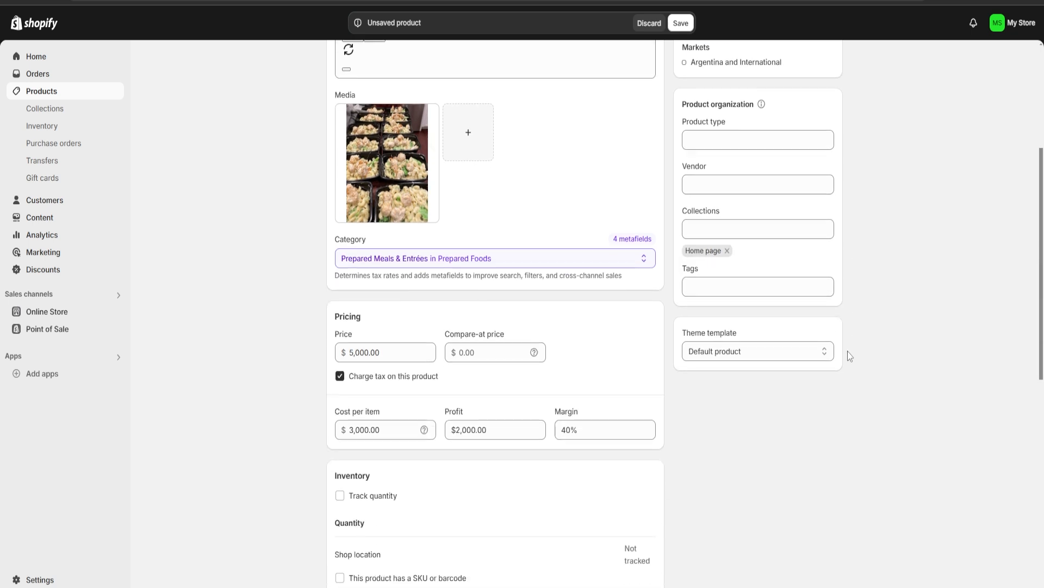
{"action": "left_click", "coordinate": [704, 287]}
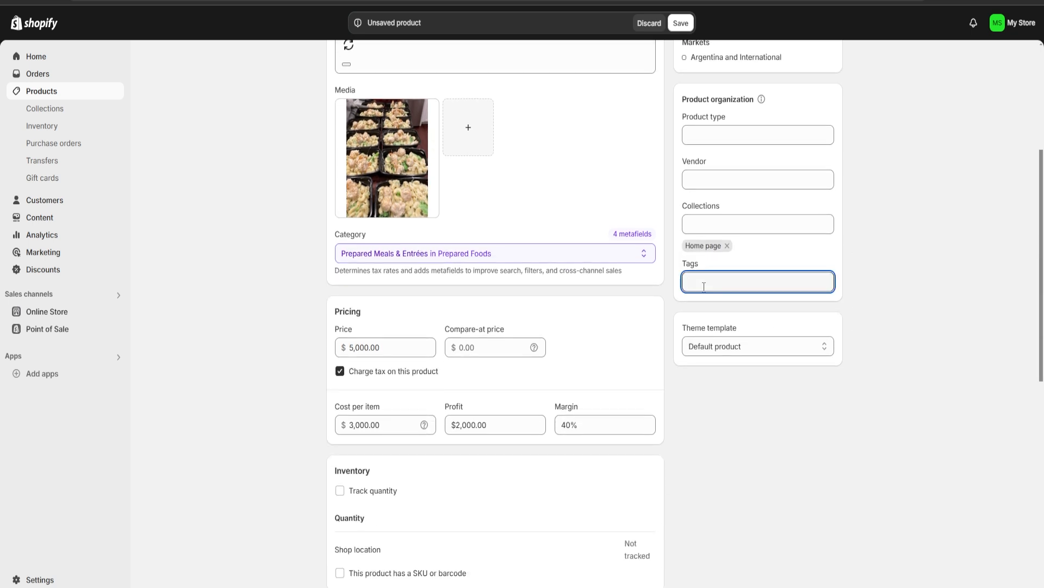
{"action": "type", "text": "Meal"}
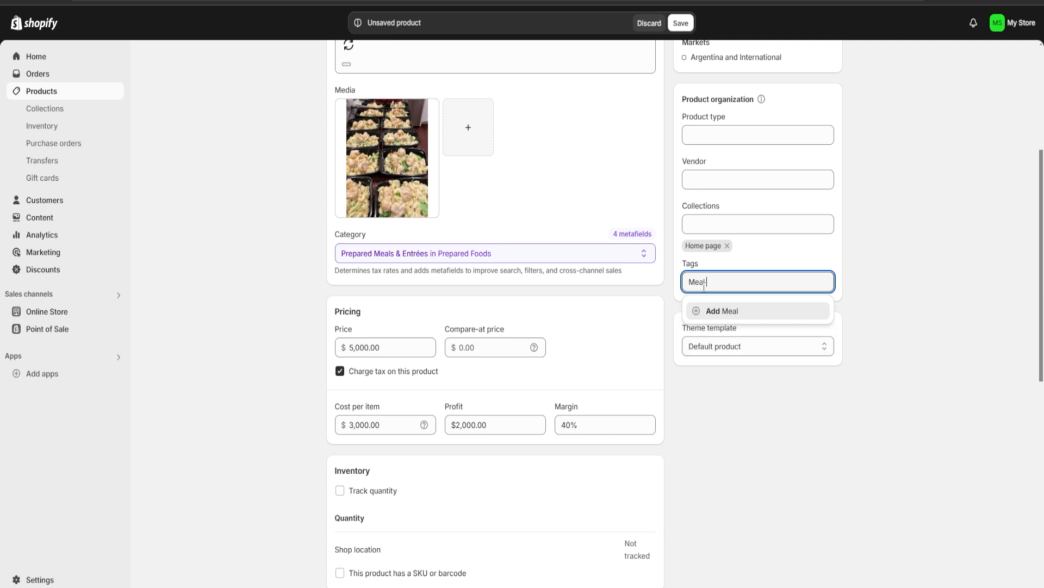
{"action": "type", "text": " Prep"}
{"action": "key", "text": "Return"}
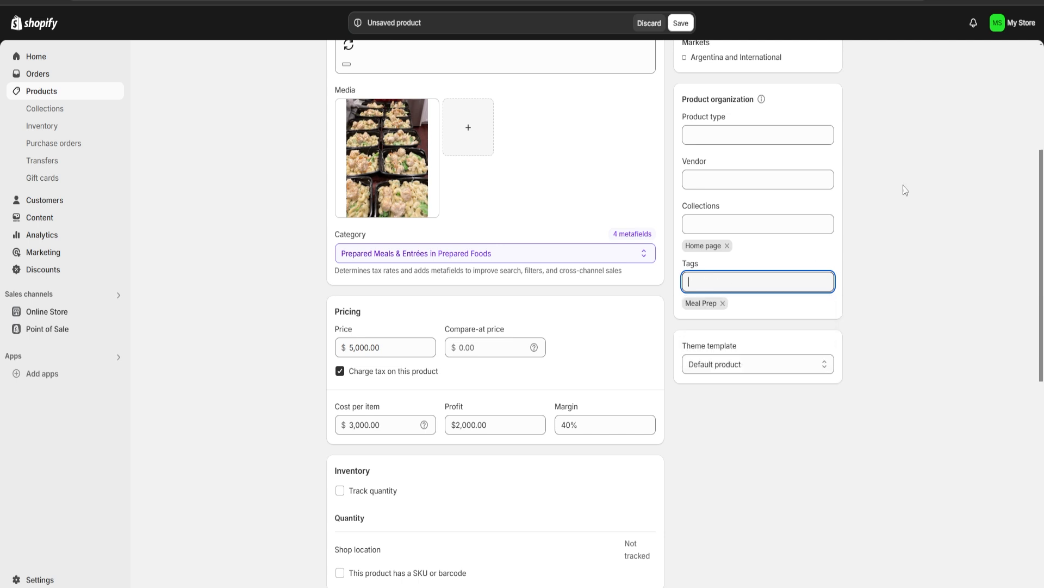
{"action": "left_click", "coordinate": [909, 211]}
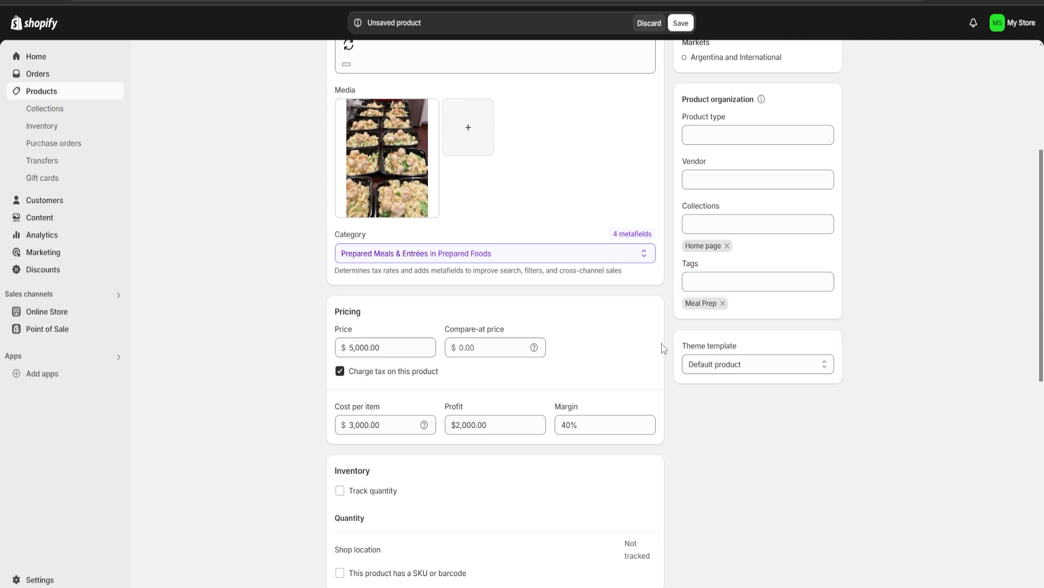
Save the Chicken Alfredo Meal Prep product and start adding another product
{"action": "scroll", "coordinate": [662, 350], "scroll_direction": "down", "scroll_amount": 9}
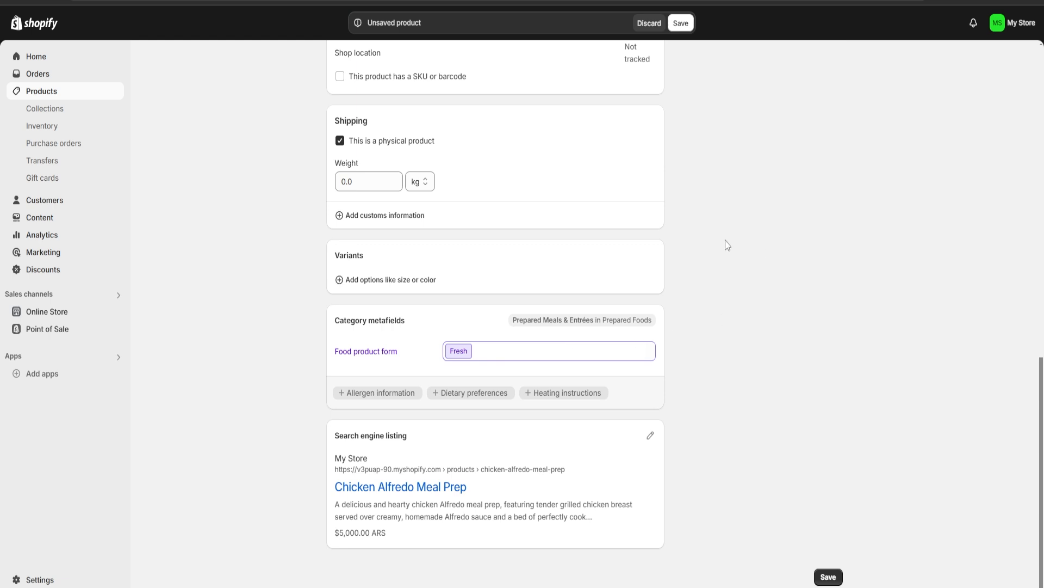
{"action": "left_click", "coordinate": [828, 576]}
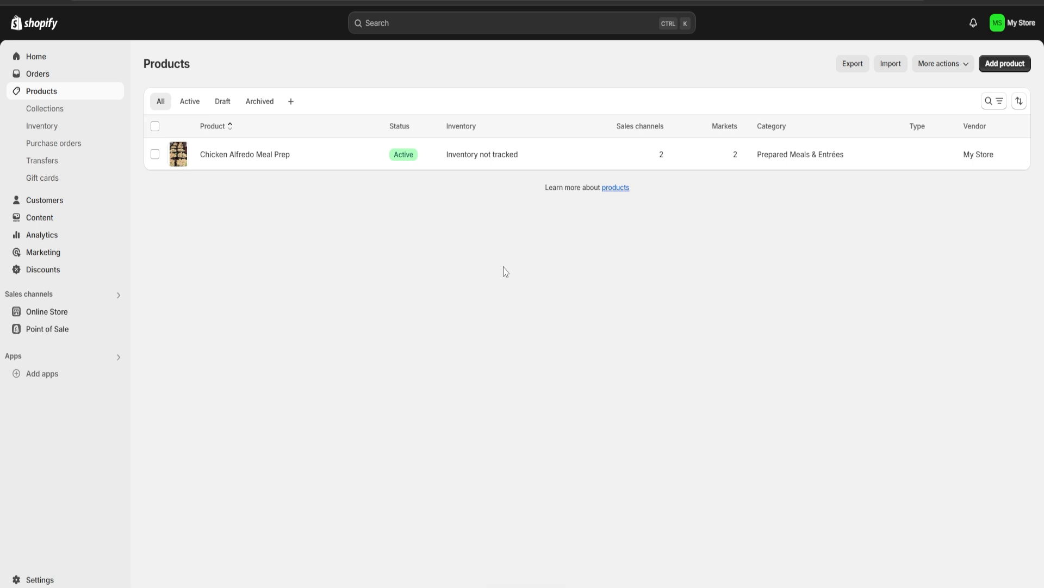
{"action": "left_click", "coordinate": [1005, 64]}
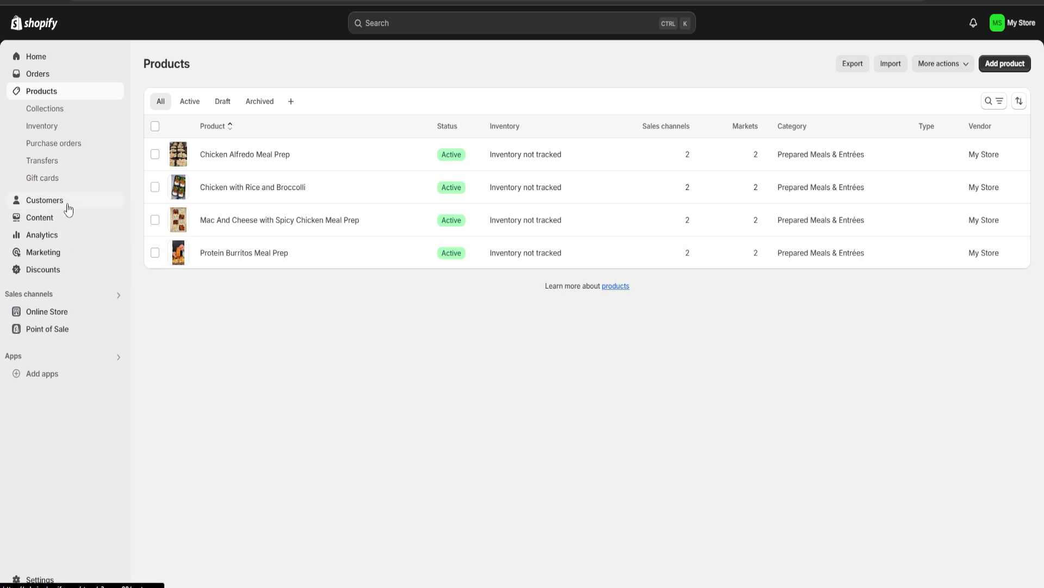
Go to the online store's themes and visit the Theme Store to explore more themes
{"action": "left_click", "coordinate": [51, 314]}
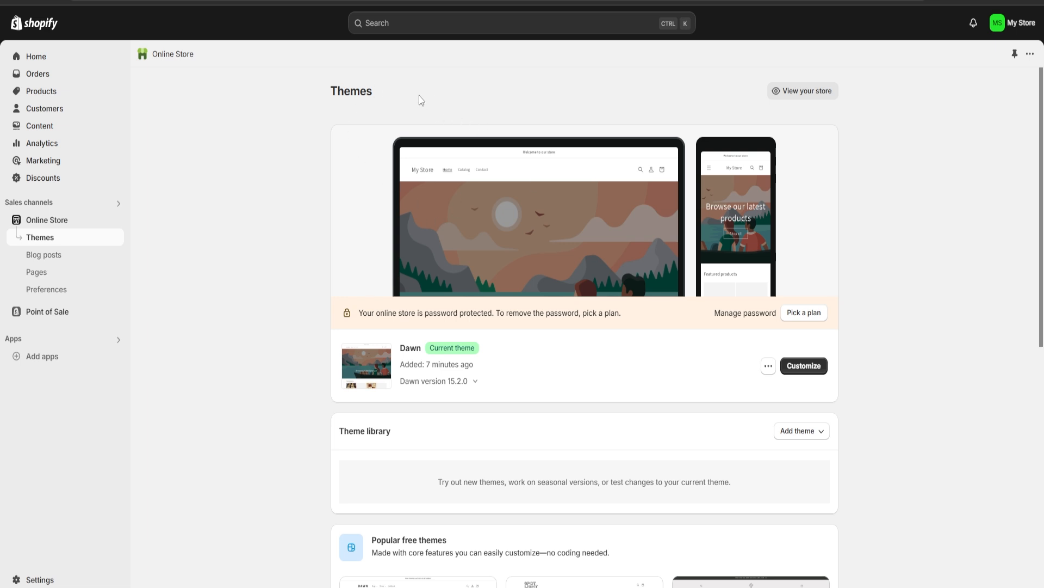
{"action": "left_click_drag", "start_coordinate": [390, 94], "coordinate": [329, 91]}
{"action": "left_click", "coordinate": [404, 100]}
{"action": "scroll", "coordinate": [459, 146], "scroll_direction": "down", "scroll_amount": 8}
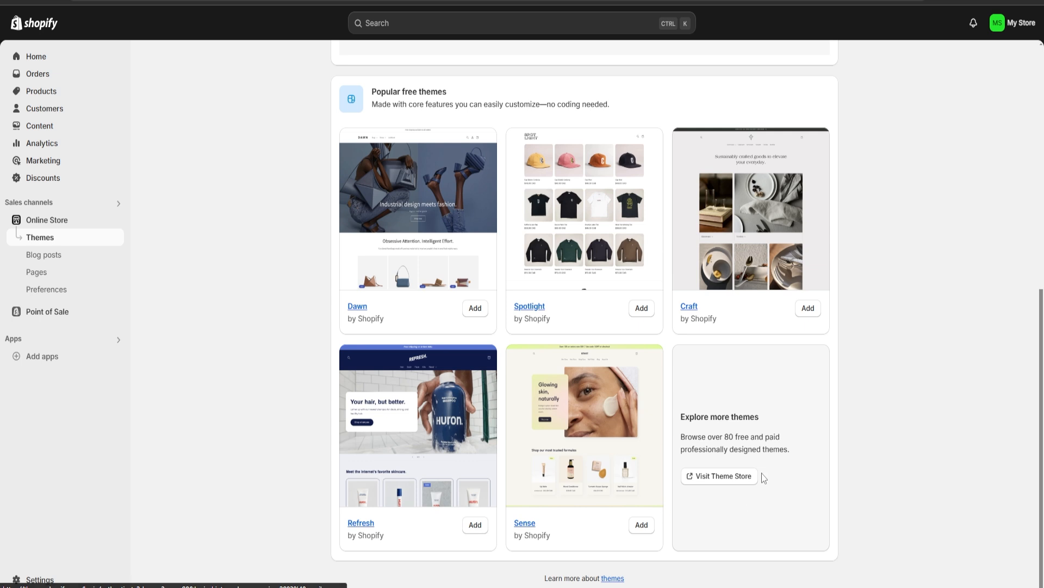
{"action": "left_click", "coordinate": [715, 478]}
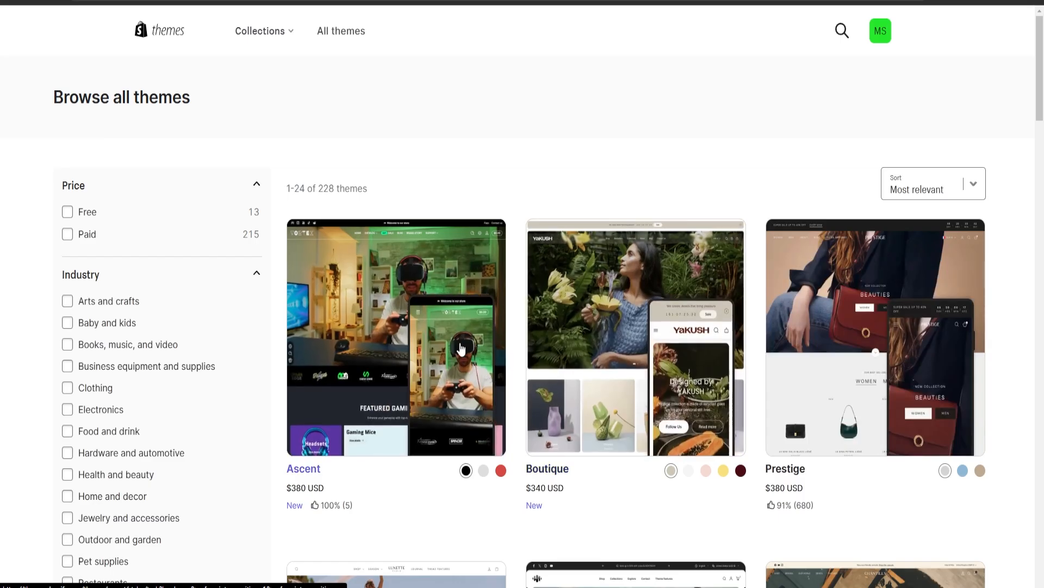
Browse the Theme Store listings to compare the available theme designs and prices
{"action": "scroll", "coordinate": [384, 338], "scroll_direction": "down", "scroll_amount": 3}
{"action": "scroll", "coordinate": [384, 339], "scroll_direction": "down", "scroll_amount": 6}
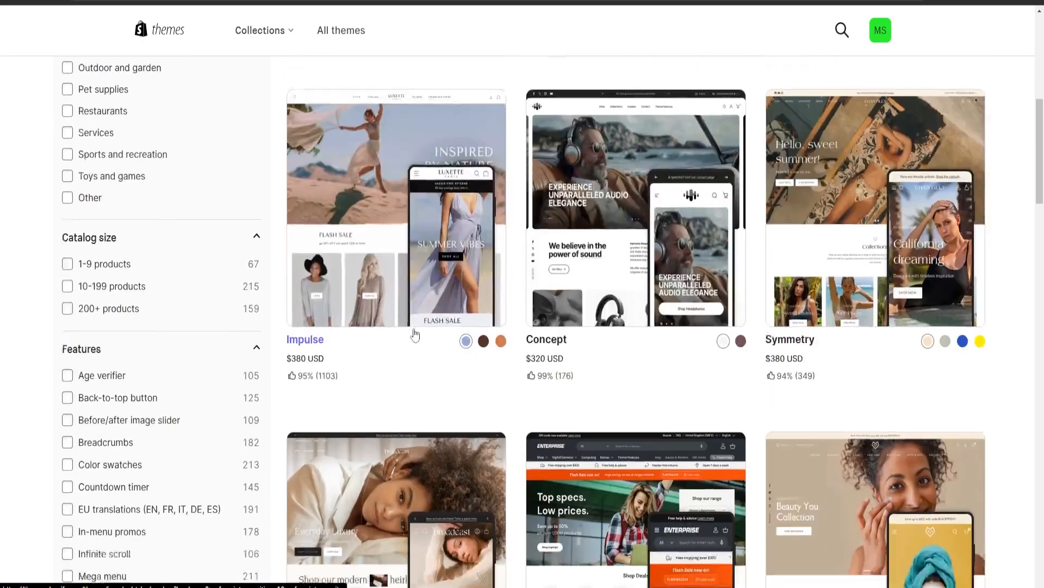
{"action": "scroll", "coordinate": [709, 293], "scroll_direction": "up", "scroll_amount": 2}
{"action": "scroll", "coordinate": [880, 340], "scroll_direction": "up", "scroll_amount": 1}
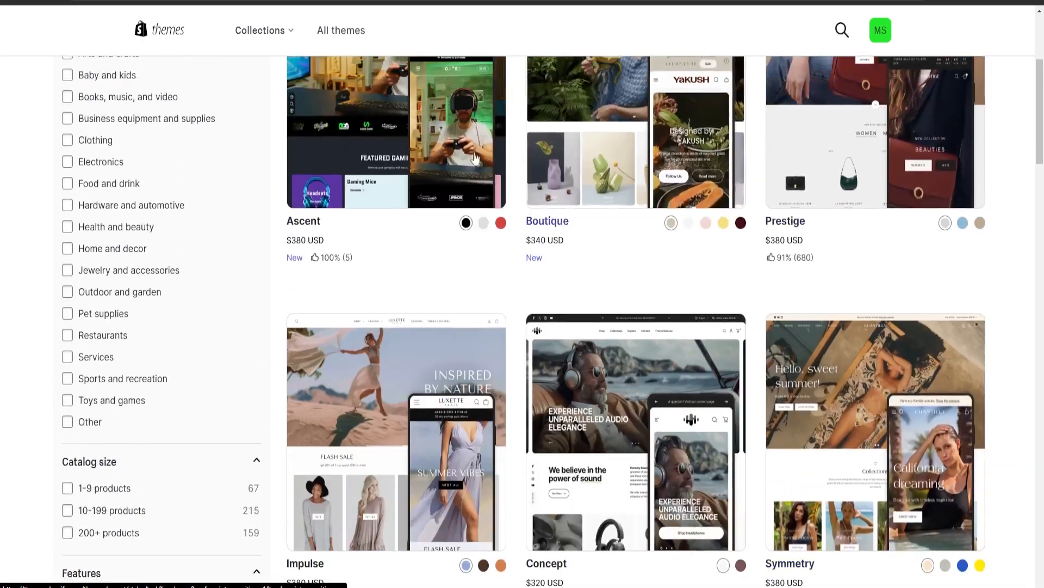
{"action": "scroll", "coordinate": [413, 294], "scroll_direction": "down", "scroll_amount": 15}
{"action": "scroll", "coordinate": [413, 295], "scroll_direction": "down", "scroll_amount": 15}
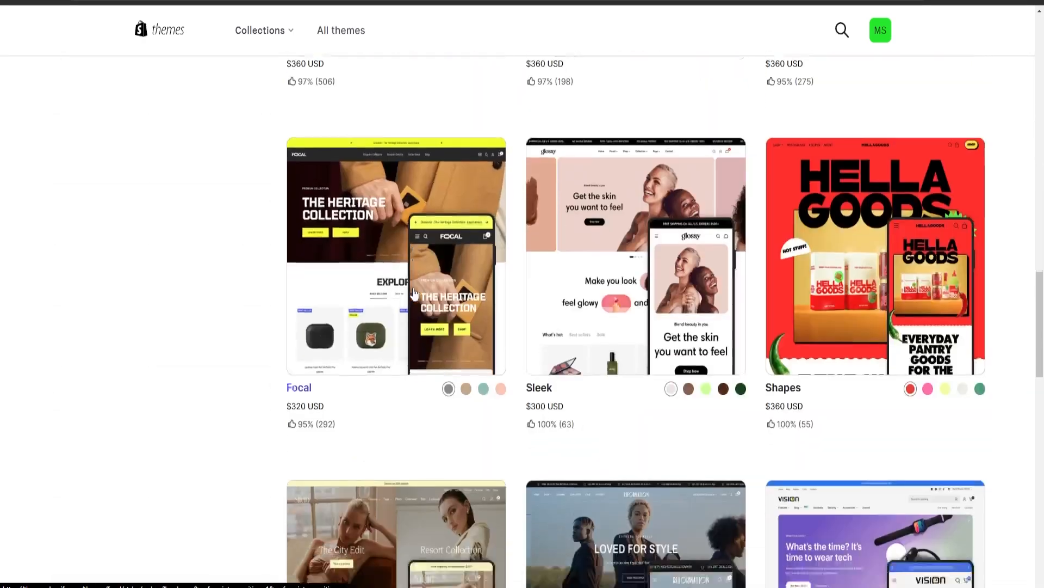
{"action": "scroll", "coordinate": [696, 289], "scroll_direction": "up", "scroll_amount": 3}
{"action": "scroll", "coordinate": [696, 290], "scroll_direction": "up", "scroll_amount": 20}
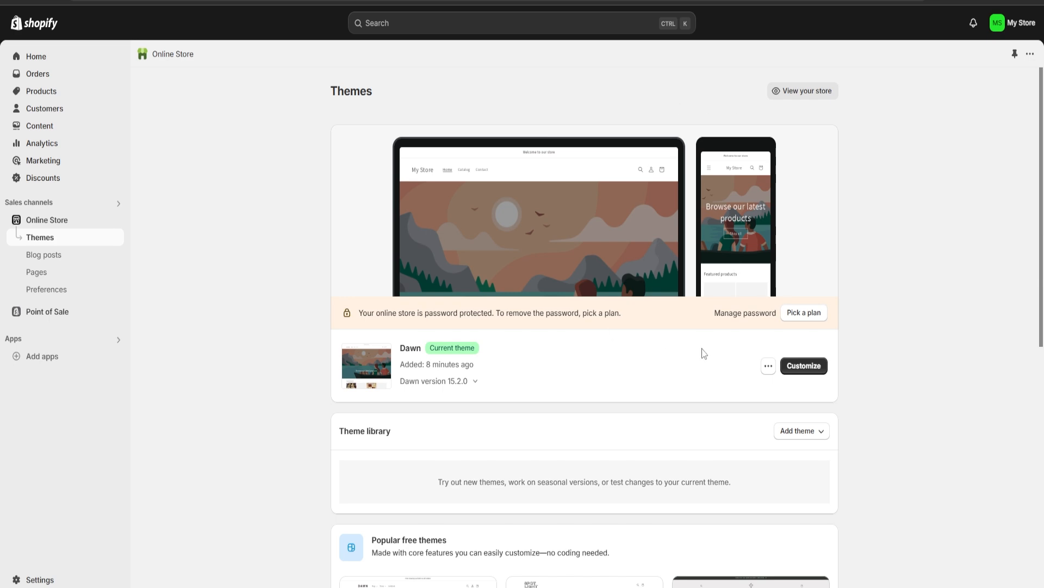
Customize the Dawn theme and upload the steak and asparagus photo as the home page image banner's first image
{"action": "left_click", "coordinate": [819, 369]}
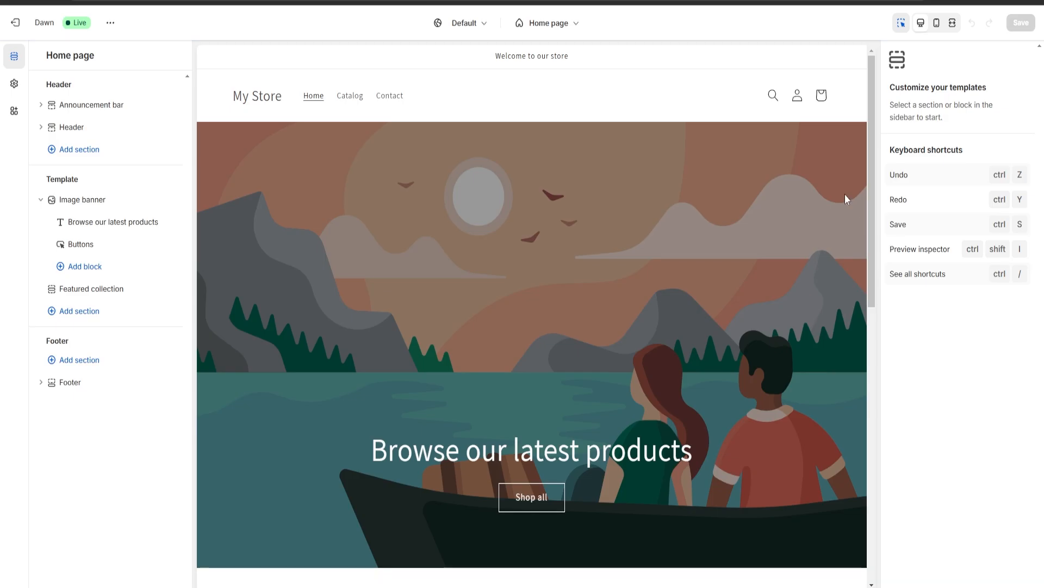
{"action": "left_click", "coordinate": [498, 311]}
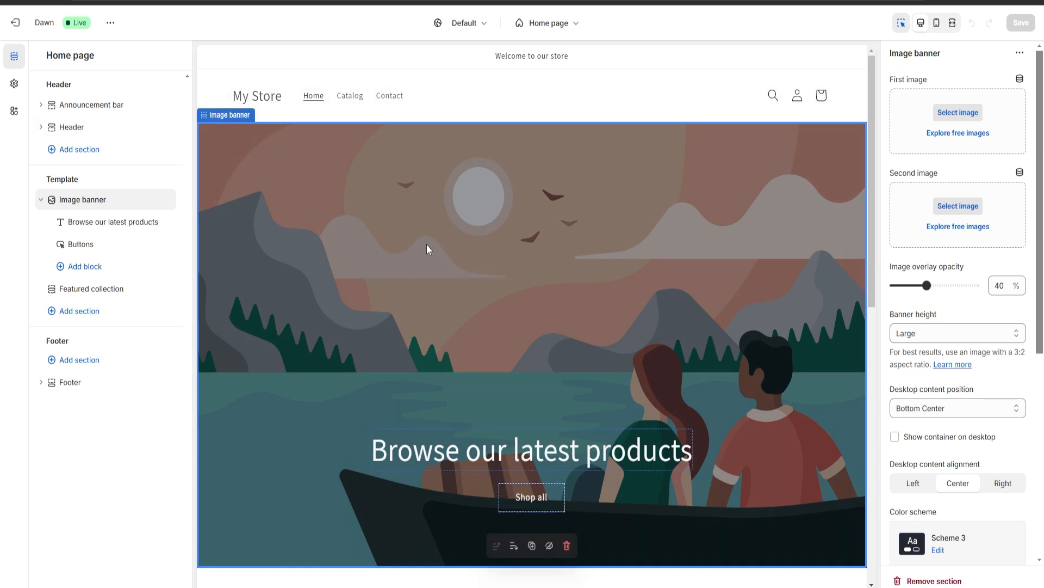
{"action": "left_click", "coordinate": [958, 113]}
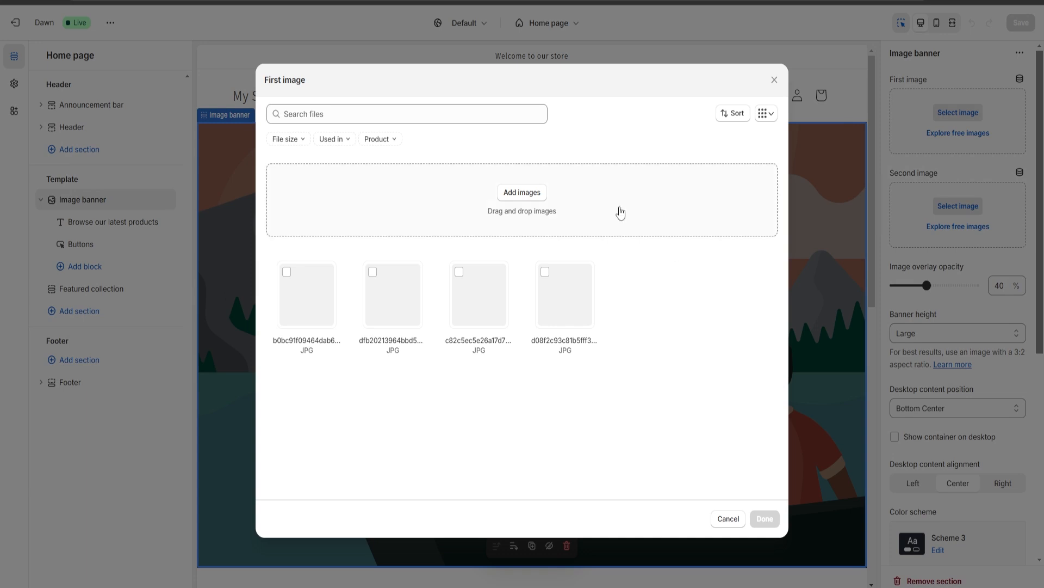
{"action": "left_click", "coordinate": [519, 193]}
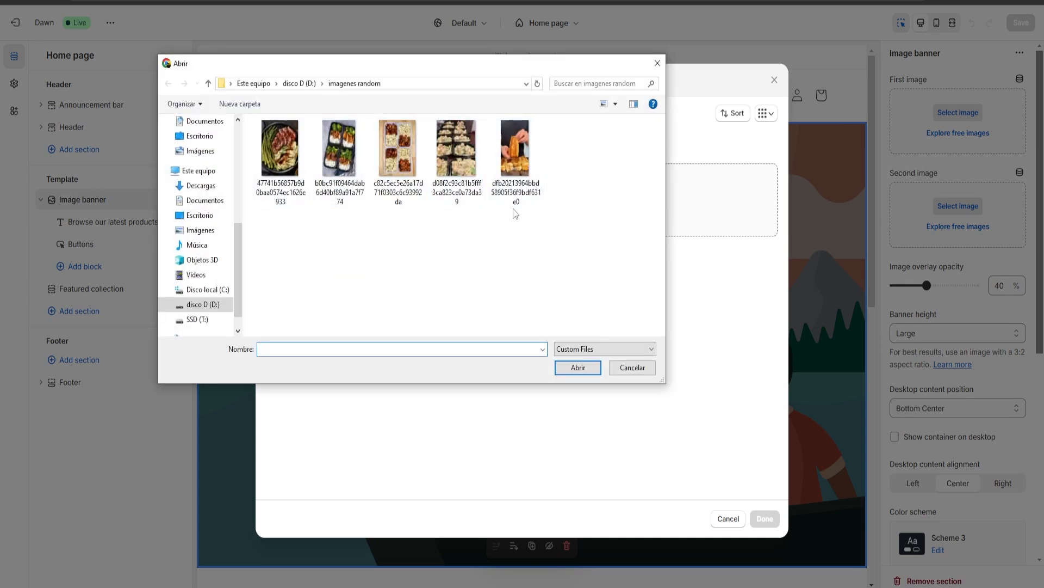
{"action": "double_click", "coordinate": [280, 172]}
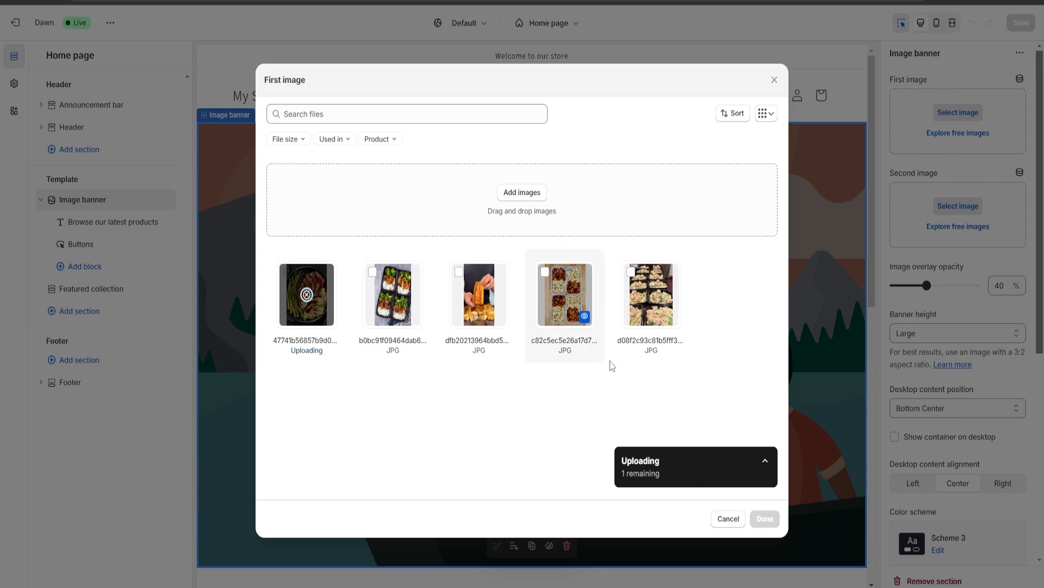
{"action": "left_click", "coordinate": [764, 519]}
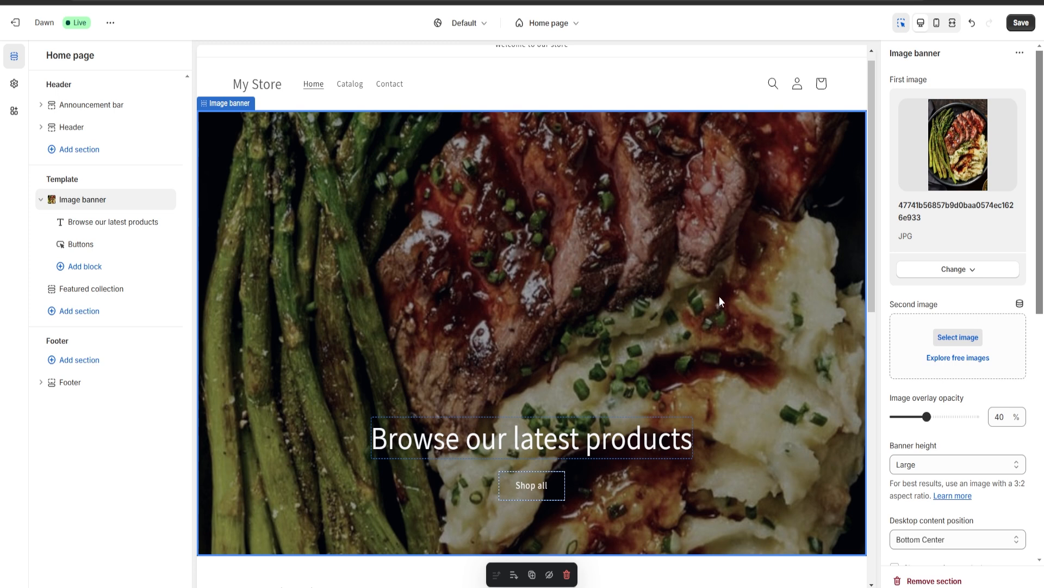
Examine the image banner's settings for overlay opacity, height, content position, color scheme, animations and mobile layout
{"action": "scroll", "coordinate": [958, 327], "scroll_direction": "down", "scroll_amount": 7}
{"action": "scroll", "coordinate": [958, 354], "scroll_direction": "up", "scroll_amount": 7}
{"action": "scroll", "coordinate": [994, 403], "scroll_direction": "down", "scroll_amount": 9}
{"action": "scroll", "coordinate": [993, 403], "scroll_direction": "up", "scroll_amount": 3}
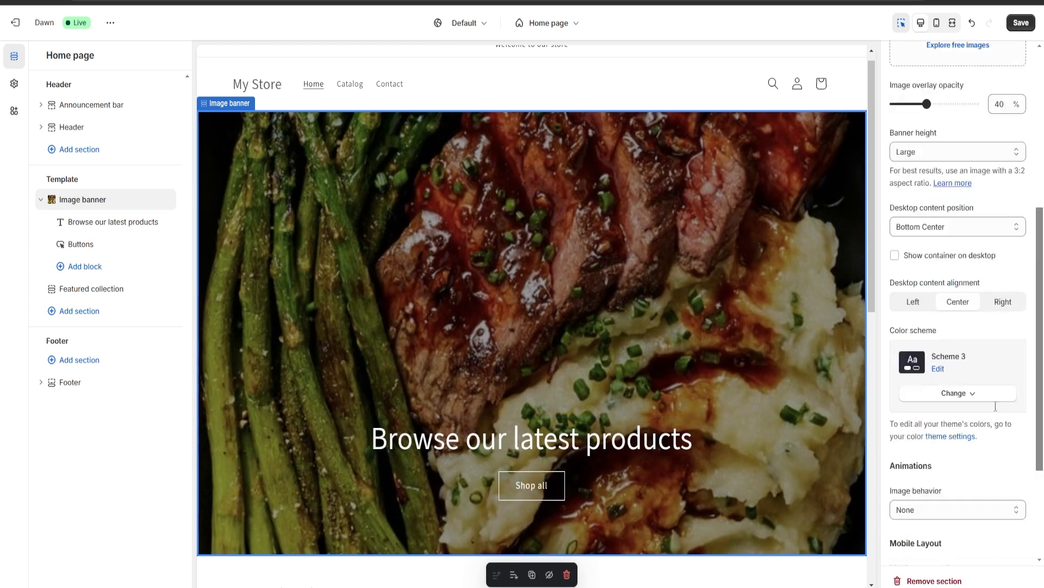
{"action": "scroll", "coordinate": [995, 406], "scroll_direction": "up", "scroll_amount": 6}
{"action": "scroll", "coordinate": [993, 392], "scroll_direction": "down", "scroll_amount": 4}
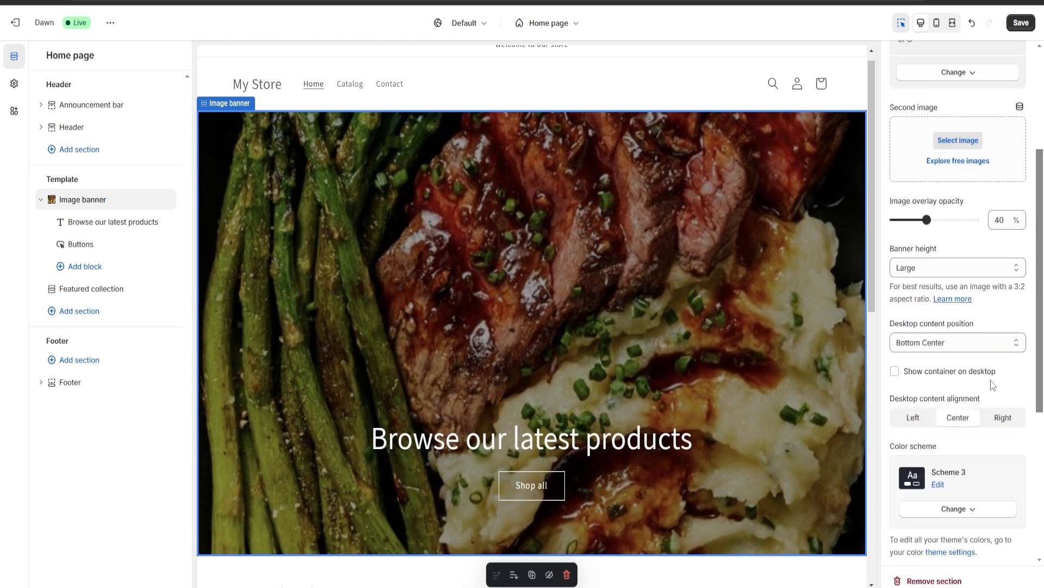
{"action": "scroll", "coordinate": [993, 384], "scroll_direction": "down", "scroll_amount": 5}
{"action": "scroll", "coordinate": [991, 386], "scroll_direction": "up", "scroll_amount": 2}
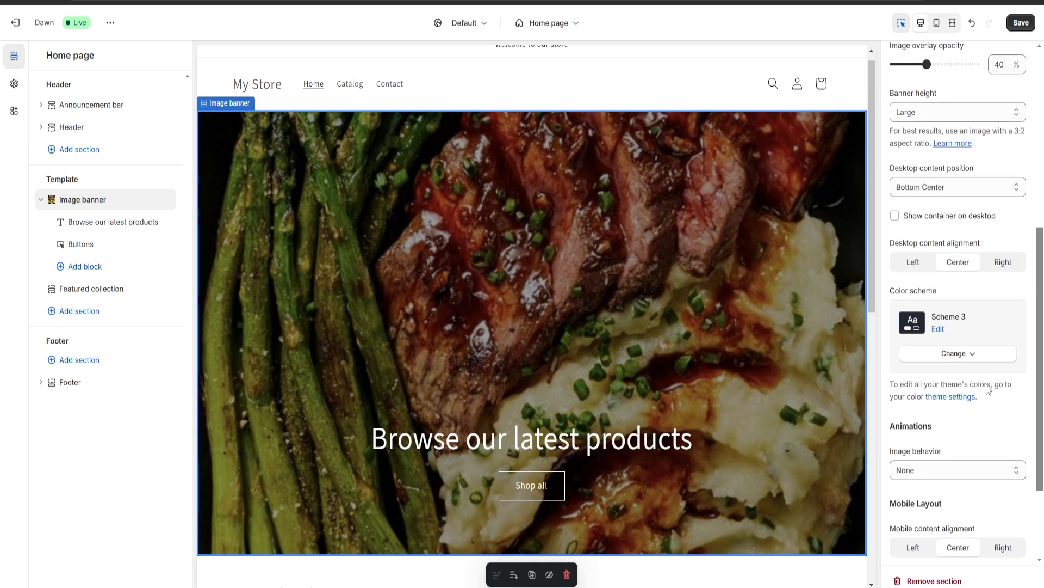
{"action": "scroll", "coordinate": [989, 387], "scroll_direction": "up", "scroll_amount": 3}
Change the image banner's heading to "Welcome to My Meal Prep Store"
{"action": "left_click", "coordinate": [566, 447]}
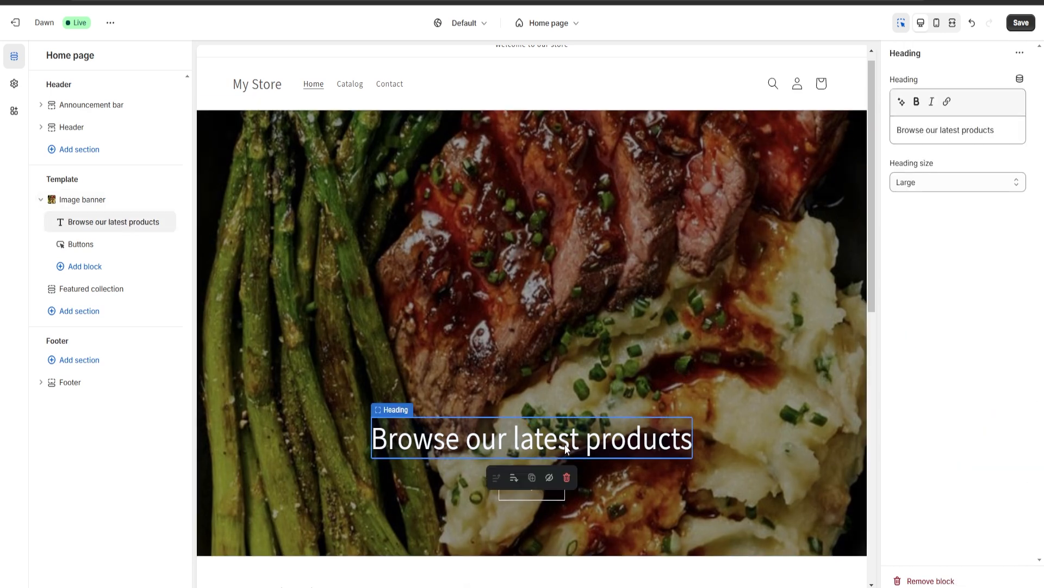
{"action": "triple_click", "coordinate": [1005, 134]}
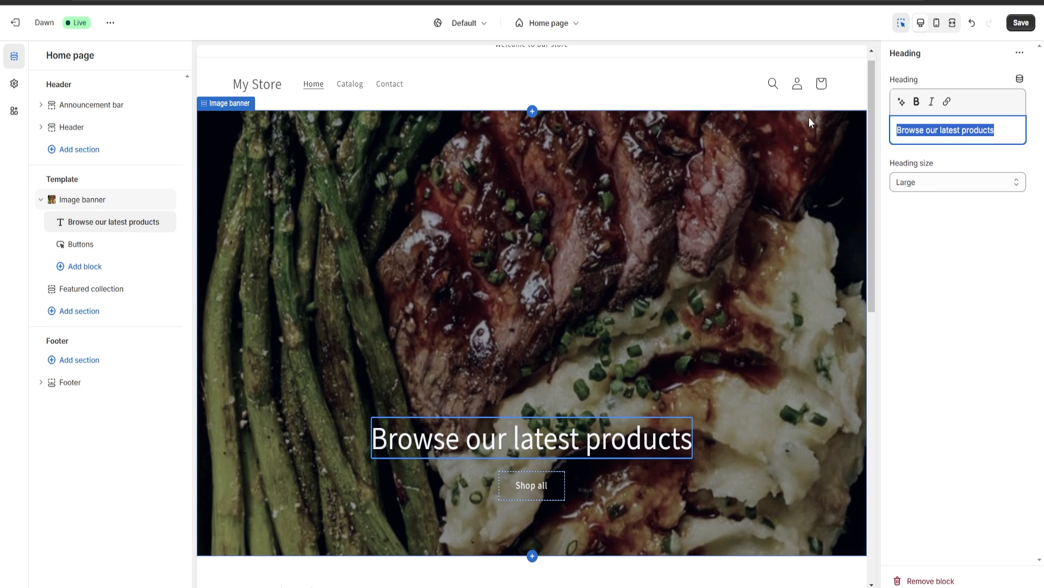
{"action": "type", "text": "Welcome to "}
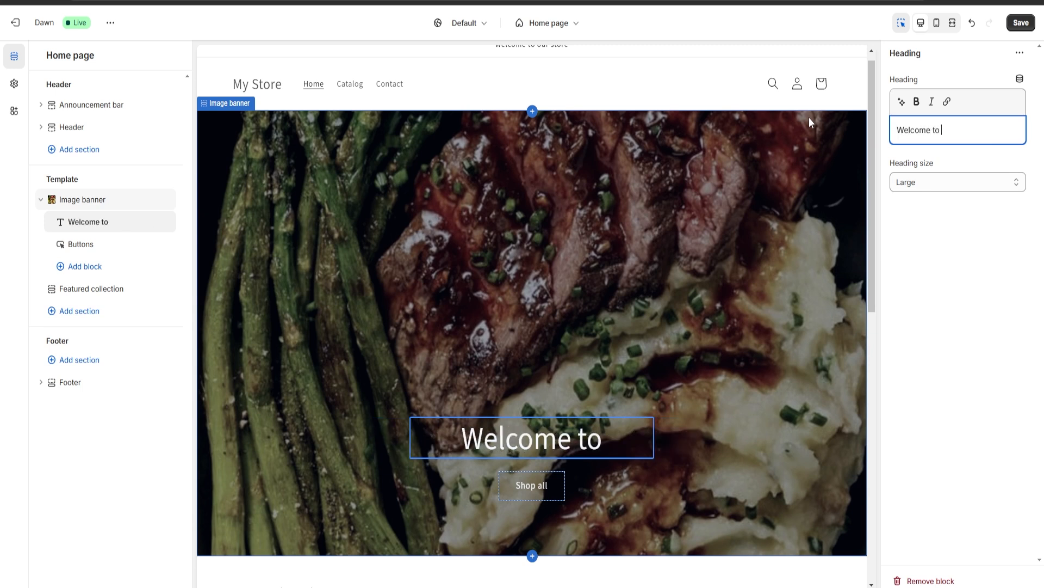
{"action": "type", "text": "My Meal "}
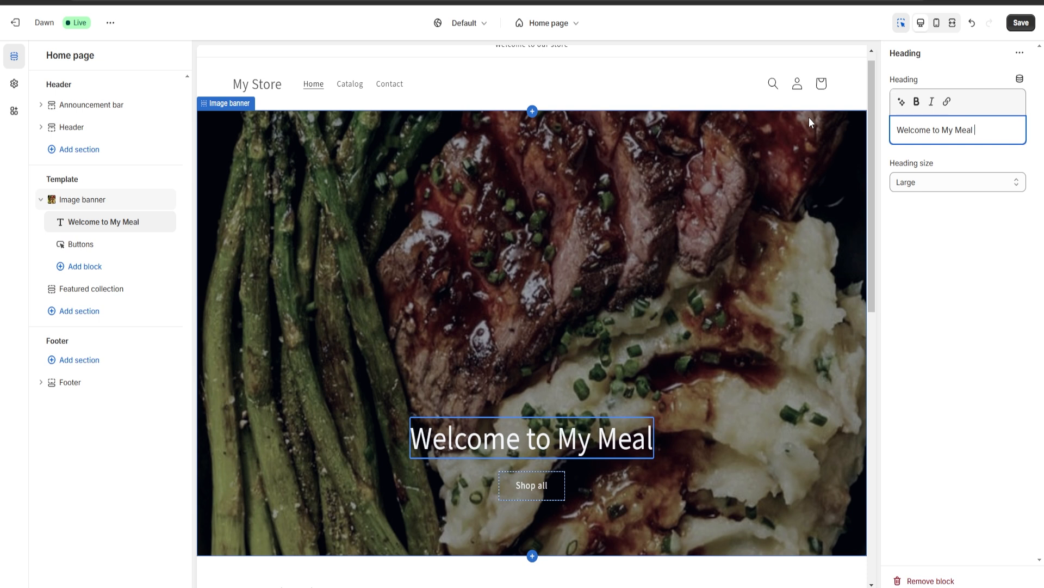
{"action": "type", "text": "Prep Store"}
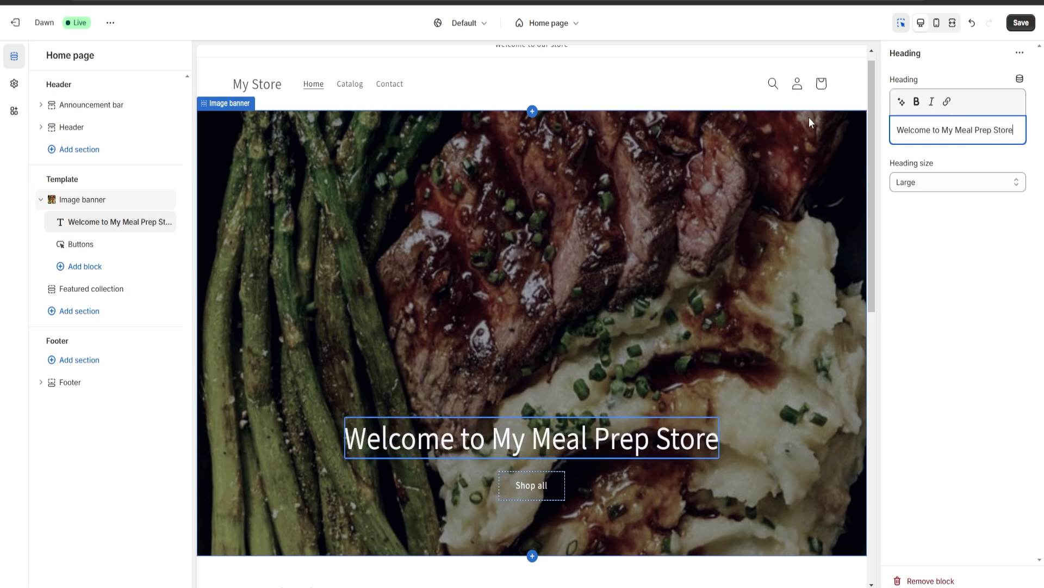
{"action": "left_click", "coordinate": [809, 122]}
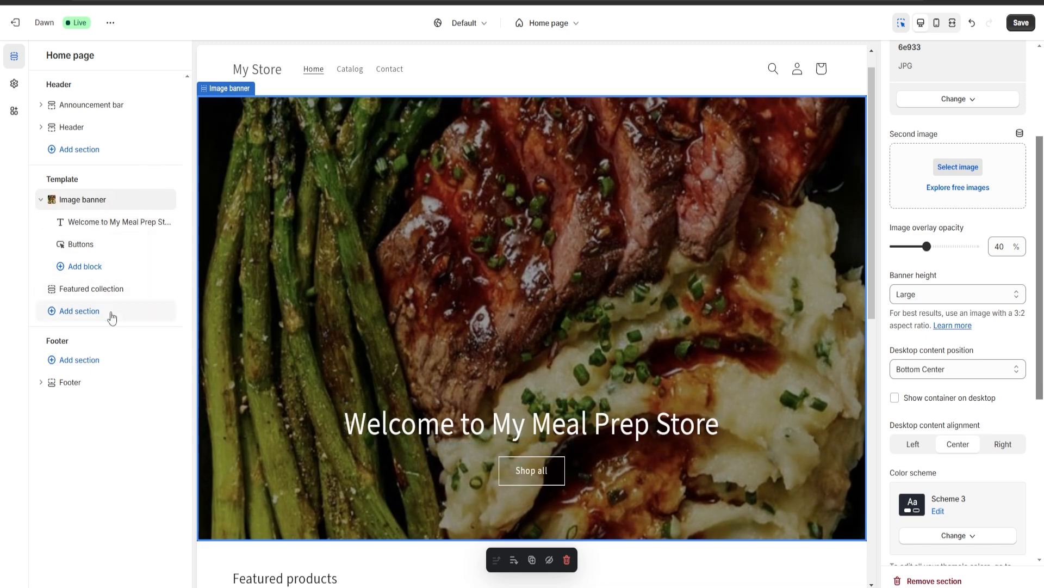
Add a Featured product section to the home page template, below the featured collection
{"action": "left_click", "coordinate": [86, 319]}
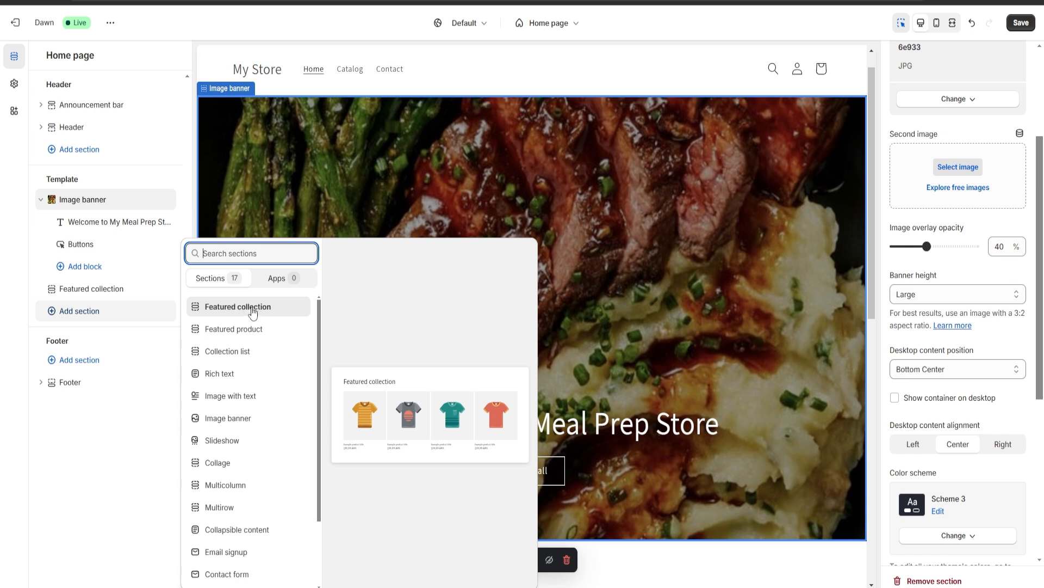
{"action": "scroll", "coordinate": [253, 416], "scroll_direction": "down", "scroll_amount": 3}
{"action": "scroll", "coordinate": [283, 402], "scroll_direction": "up", "scroll_amount": 3}
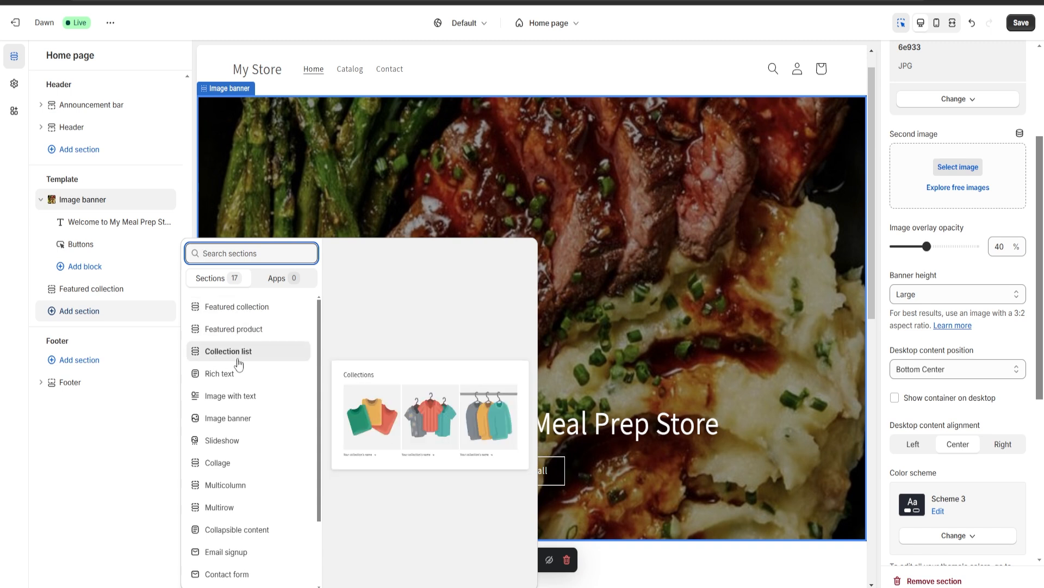
{"action": "scroll", "coordinate": [240, 373], "scroll_direction": "down", "scroll_amount": 3}
{"action": "scroll", "coordinate": [259, 448], "scroll_direction": "up", "scroll_amount": 3}
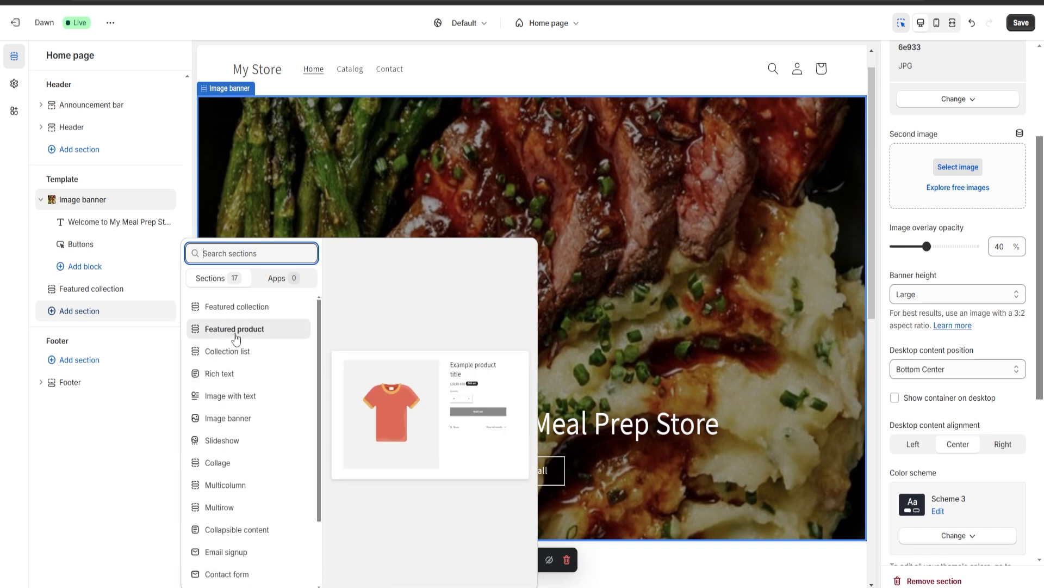
{"action": "left_click", "coordinate": [249, 331]}
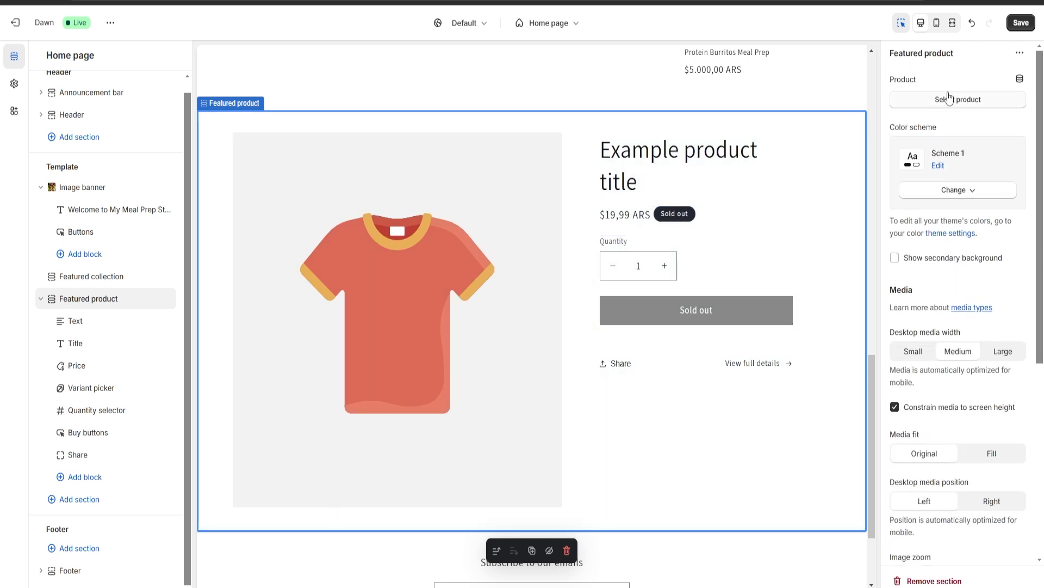
Assign the Mac And Cheese with Spicy Chicken Meal Prep product to the Featured product section
{"action": "left_click", "coordinate": [979, 101]}
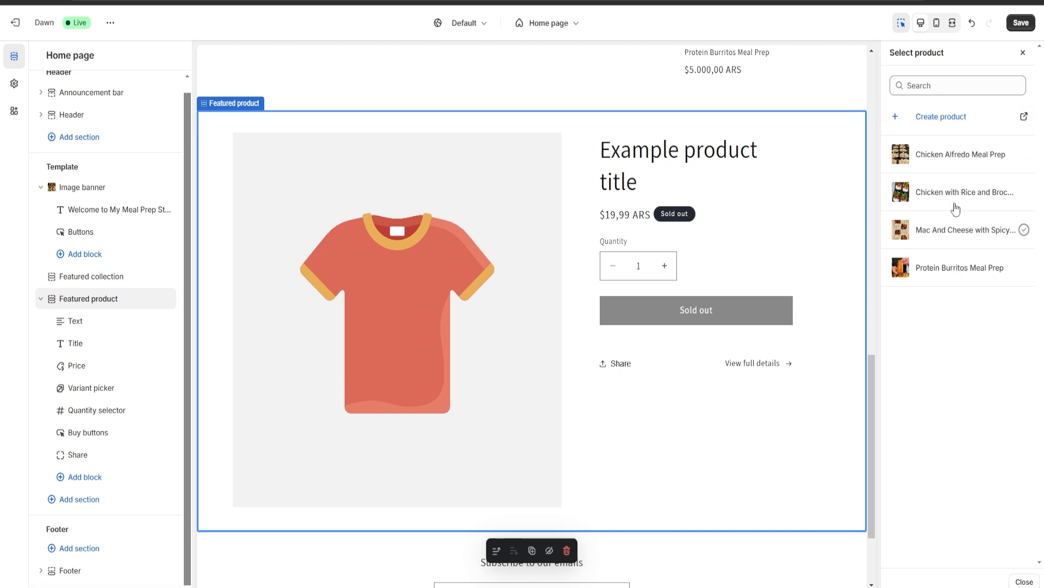
{"action": "left_click", "coordinate": [942, 235]}
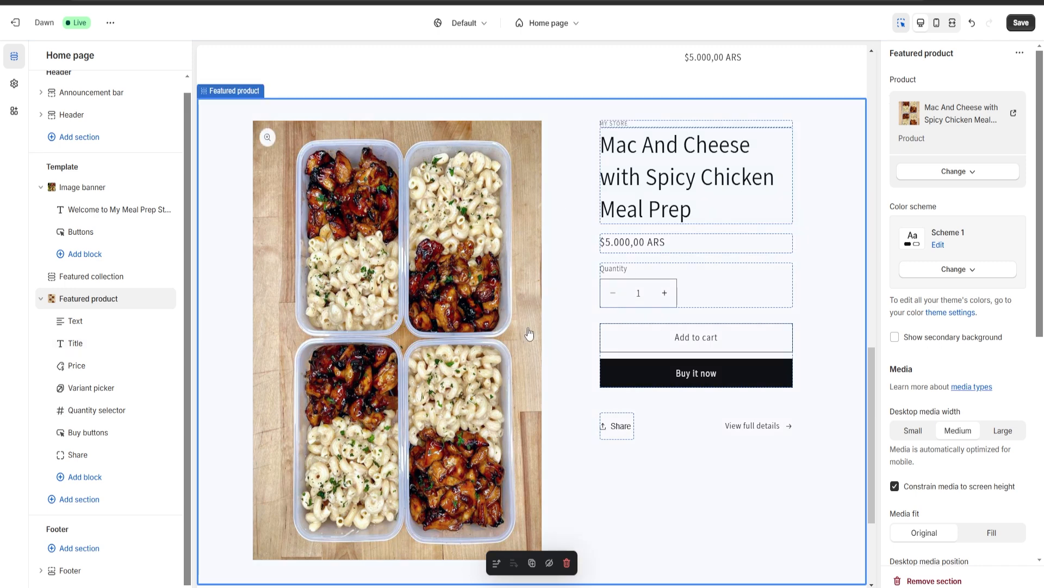
{"action": "scroll", "coordinate": [971, 238], "scroll_direction": "down", "scroll_amount": 2}
{"action": "scroll", "coordinate": [971, 238], "scroll_direction": "down", "scroll_amount": 4}
{"action": "scroll", "coordinate": [965, 256], "scroll_direction": "up", "scroll_amount": 6}
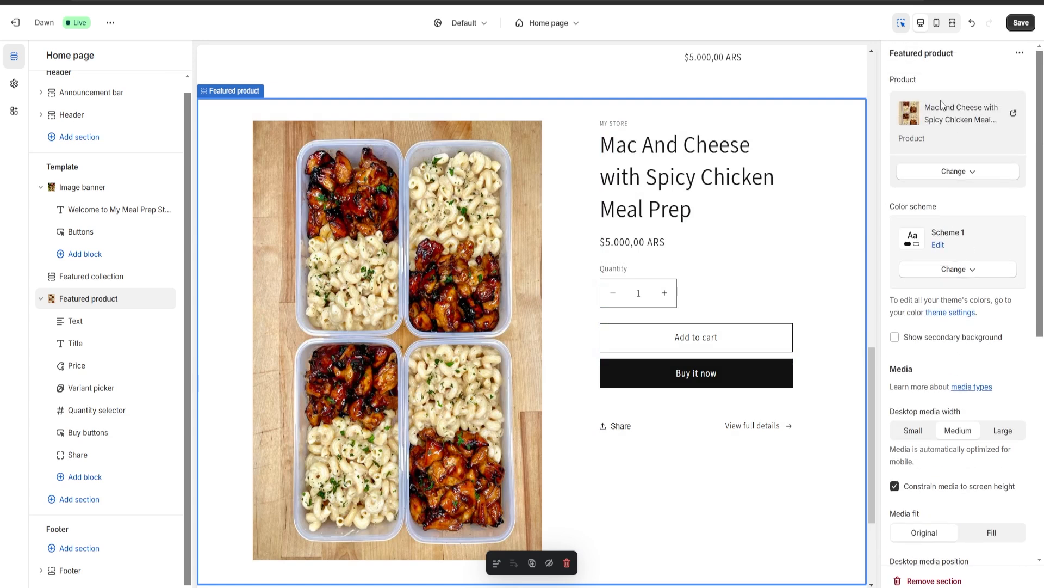
Set the Featured product section's color scheme to Scheme 4
{"action": "scroll", "coordinate": [960, 288], "scroll_direction": "down", "scroll_amount": 8}
{"action": "scroll", "coordinate": [962, 279], "scroll_direction": "up", "scroll_amount": 5}
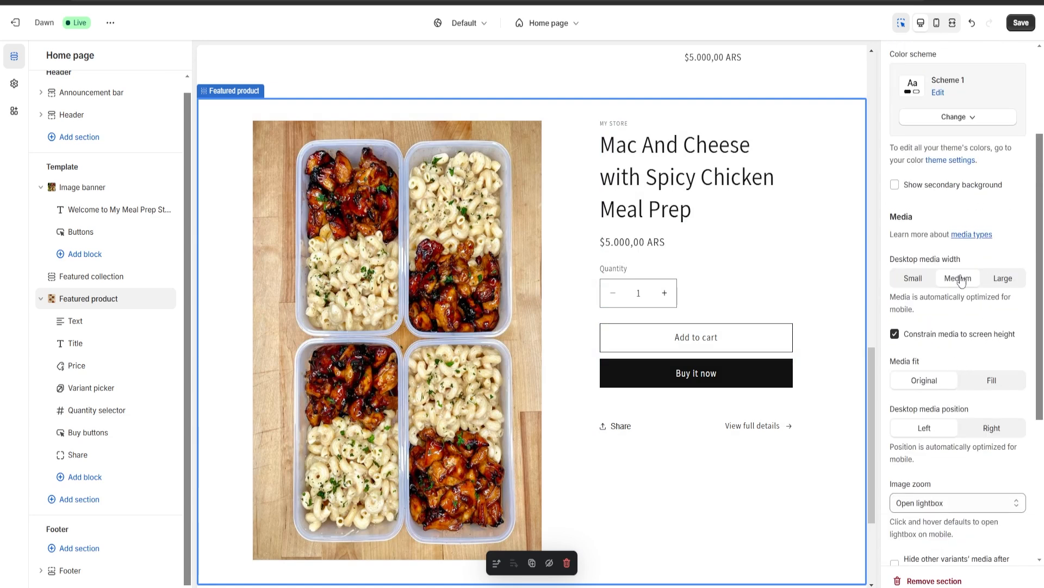
{"action": "scroll", "coordinate": [968, 245], "scroll_direction": "up", "scroll_amount": 3}
{"action": "left_click", "coordinate": [948, 272]}
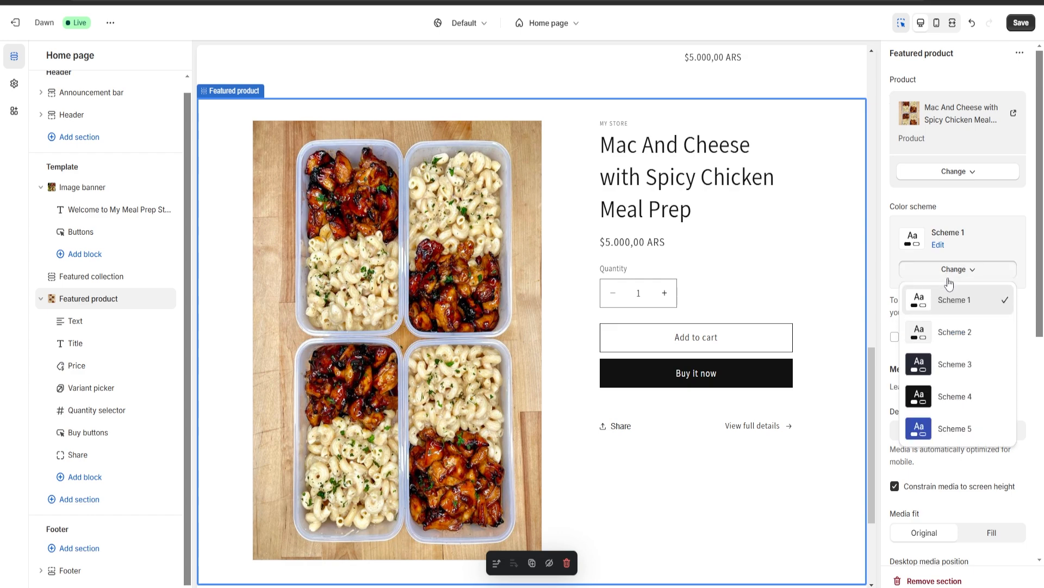
{"action": "left_click", "coordinate": [950, 396]}
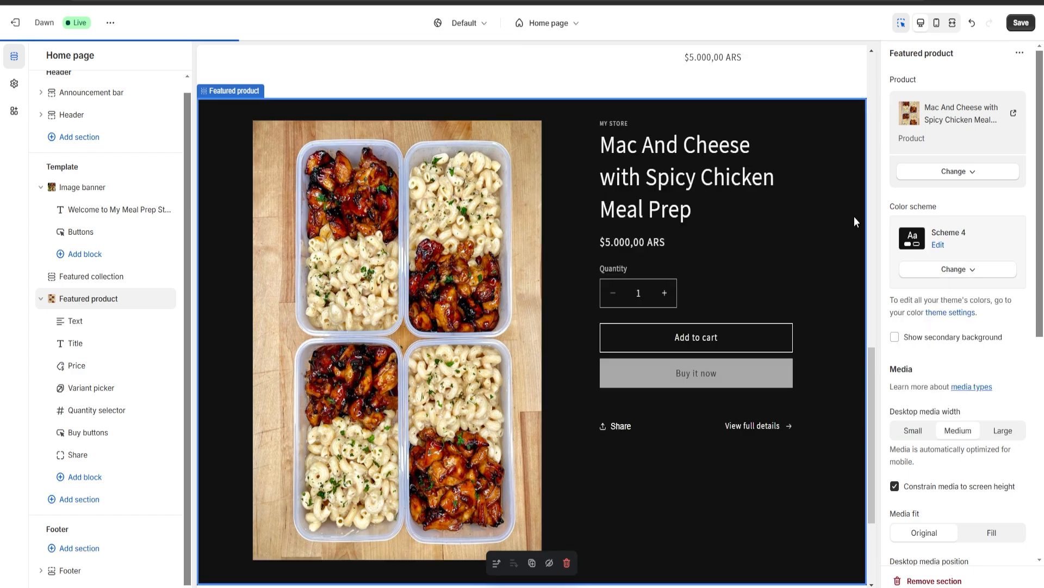
Review the Featured product section and the page area around it in the home page preview
{"action": "scroll", "coordinate": [544, 244], "scroll_direction": "down", "scroll_amount": 3}
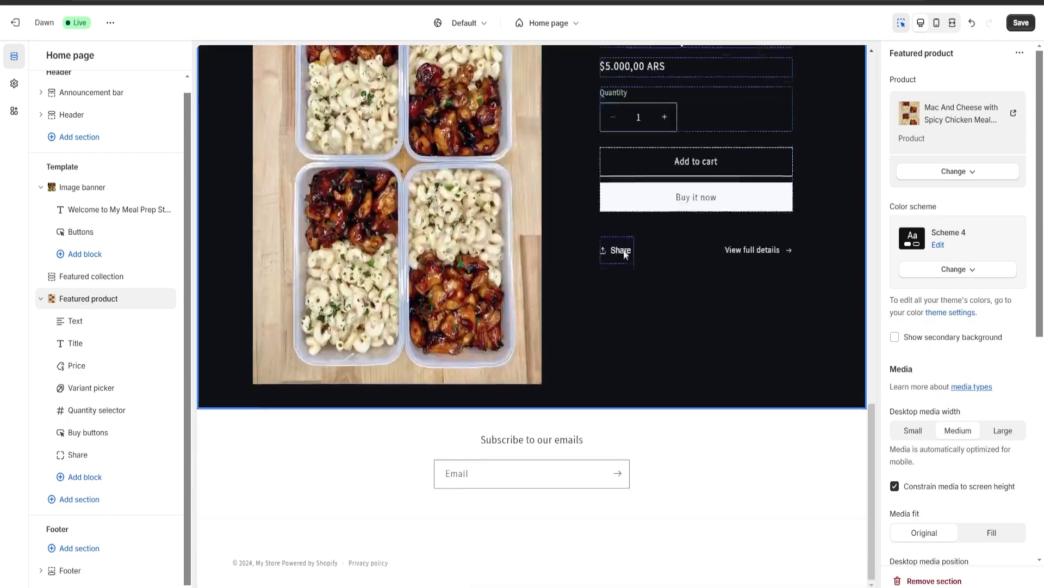
{"action": "scroll", "coordinate": [580, 264], "scroll_direction": "up", "scroll_amount": 6}
{"action": "scroll", "coordinate": [566, 326], "scroll_direction": "down", "scroll_amount": 5}
{"action": "scroll", "coordinate": [554, 383], "scroll_direction": "up", "scroll_amount": 4}
{"action": "scroll", "coordinate": [649, 345], "scroll_direction": "down", "scroll_amount": 4}
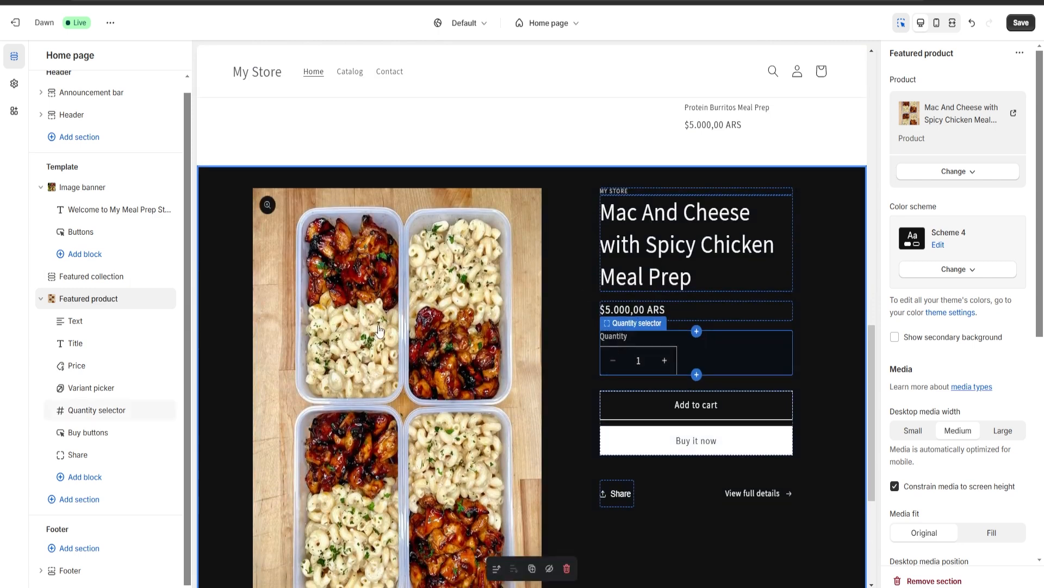
{"action": "scroll", "coordinate": [399, 330], "scroll_direction": "up", "scroll_amount": 3}
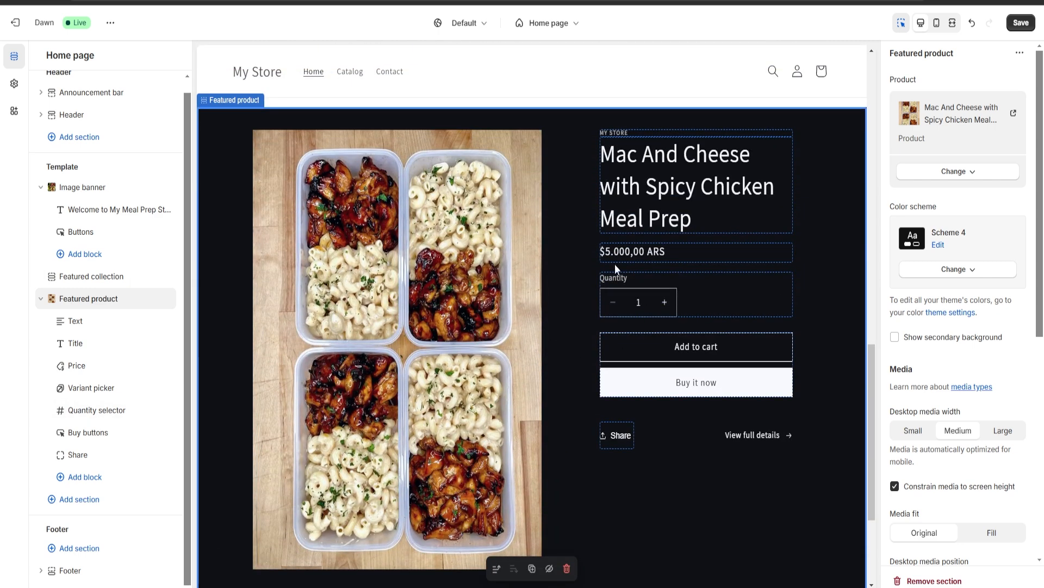
{"action": "left_click", "coordinate": [71, 499]}
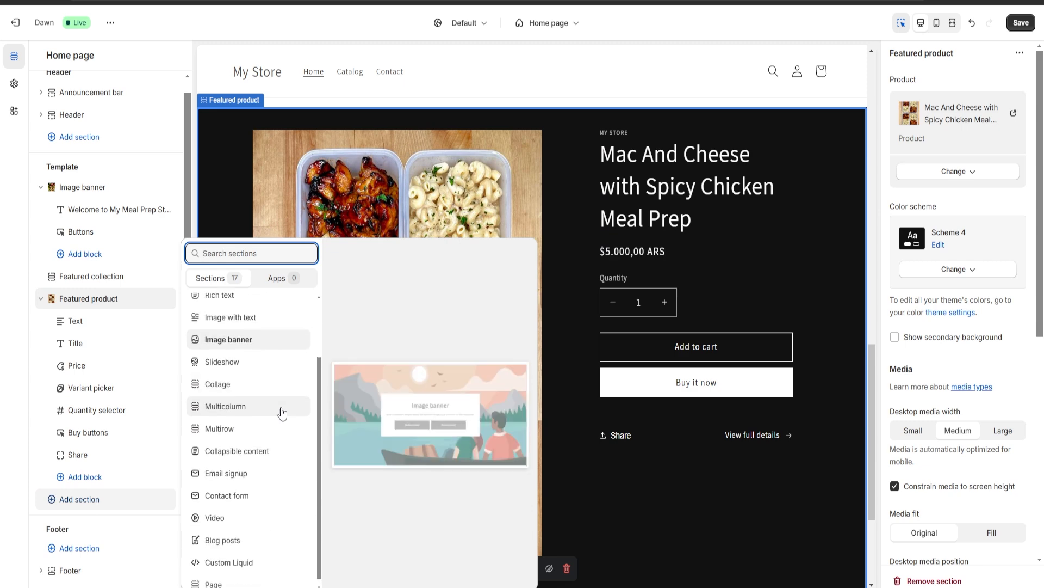
{"action": "left_click", "coordinate": [242, 309]}
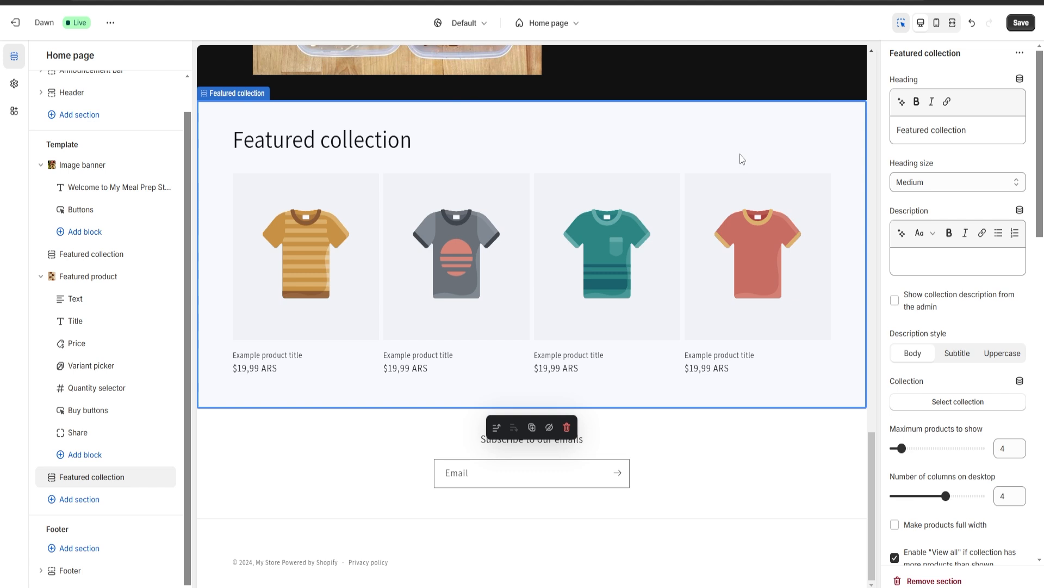
{"action": "scroll", "coordinate": [510, 273], "scroll_direction": "up", "scroll_amount": 1}
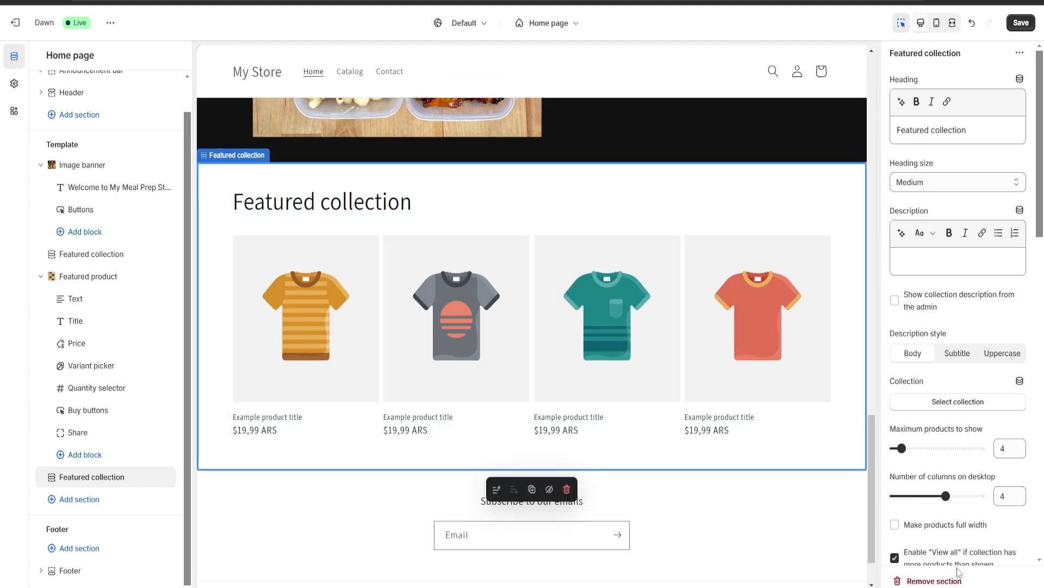
{"action": "left_click", "coordinate": [925, 581]}
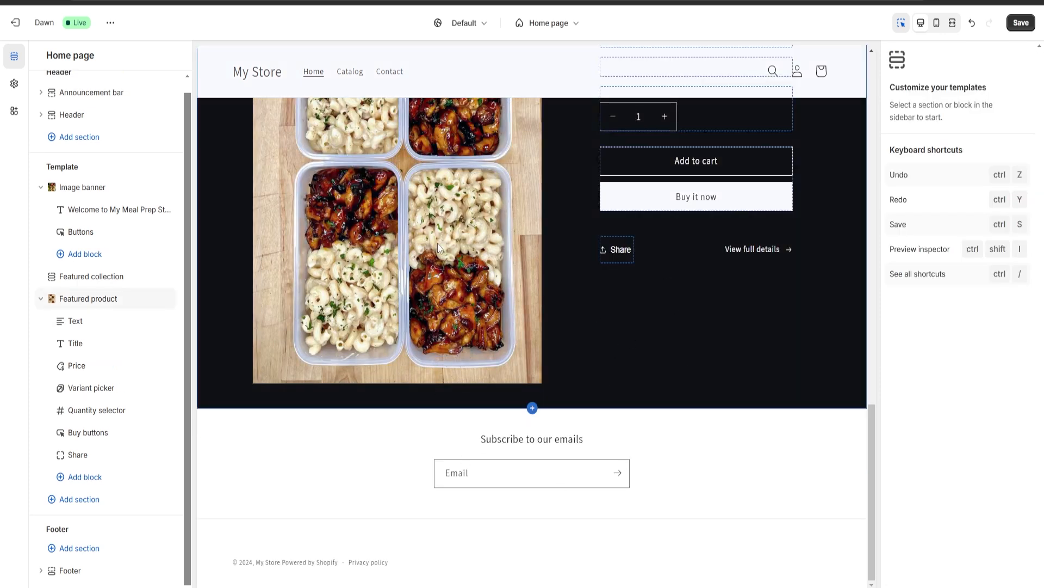
Check which section types can be added to the home page's footer and header, without adding any
{"action": "scroll", "coordinate": [438, 248], "scroll_direction": "up", "scroll_amount": 5}
{"action": "scroll", "coordinate": [438, 247], "scroll_direction": "down", "scroll_amount": 4}
{"action": "scroll", "coordinate": [437, 248], "scroll_direction": "up", "scroll_amount": 5}
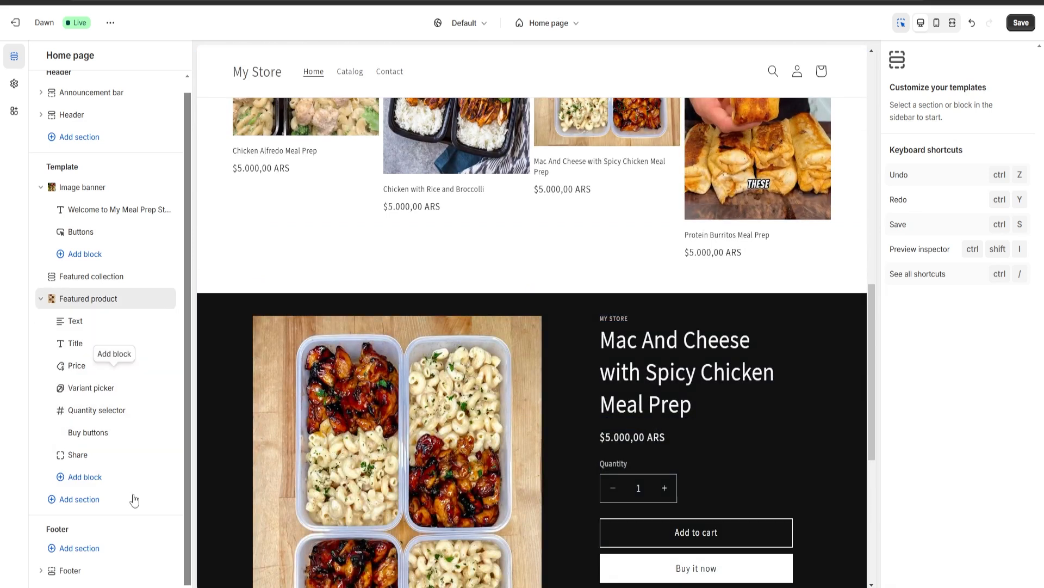
{"action": "left_click", "coordinate": [93, 550]}
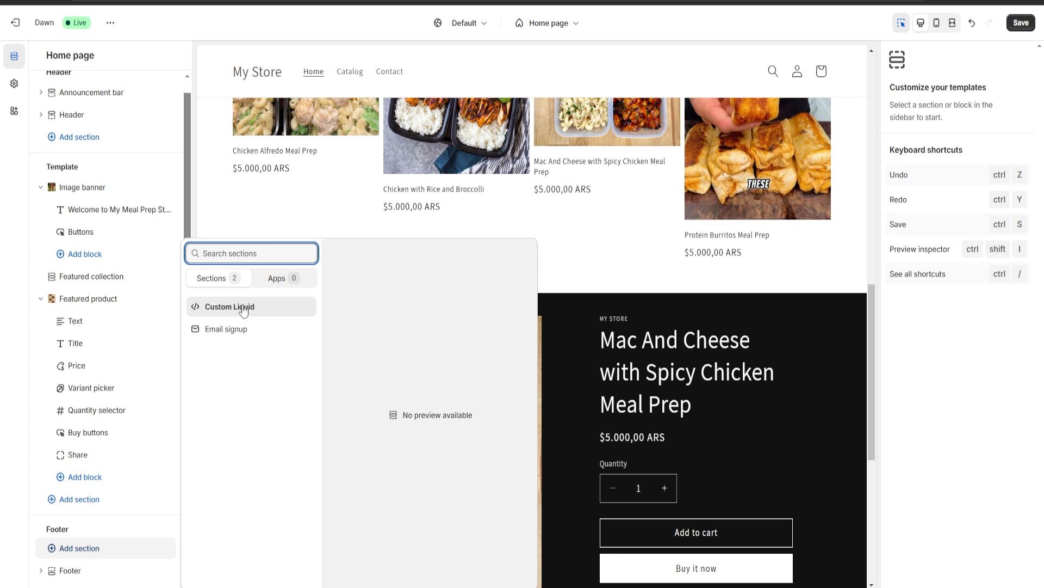
{"action": "left_click", "coordinate": [18, 351]}
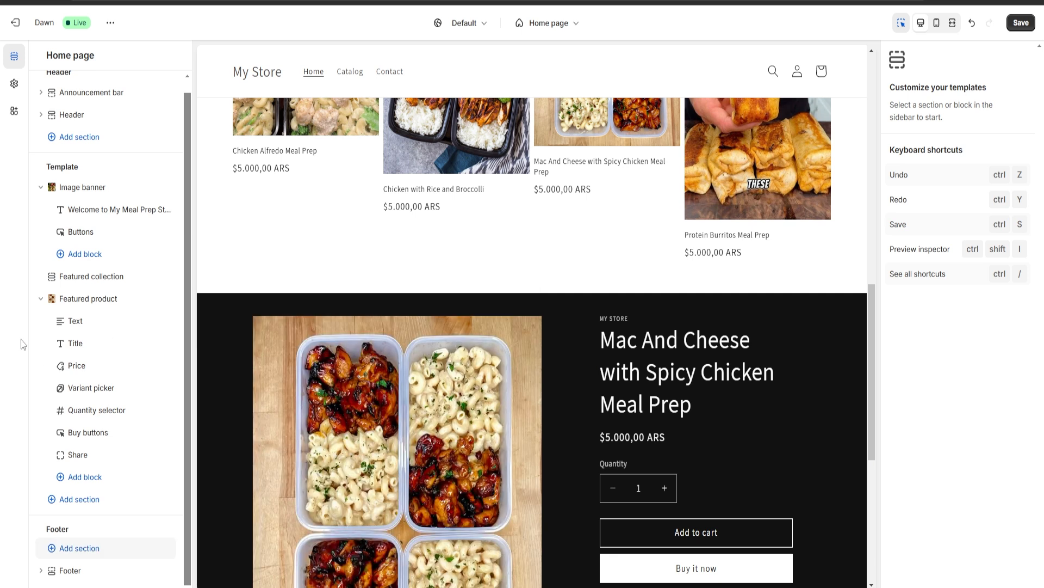
{"action": "scroll", "coordinate": [109, 428], "scroll_direction": "up", "scroll_amount": 1}
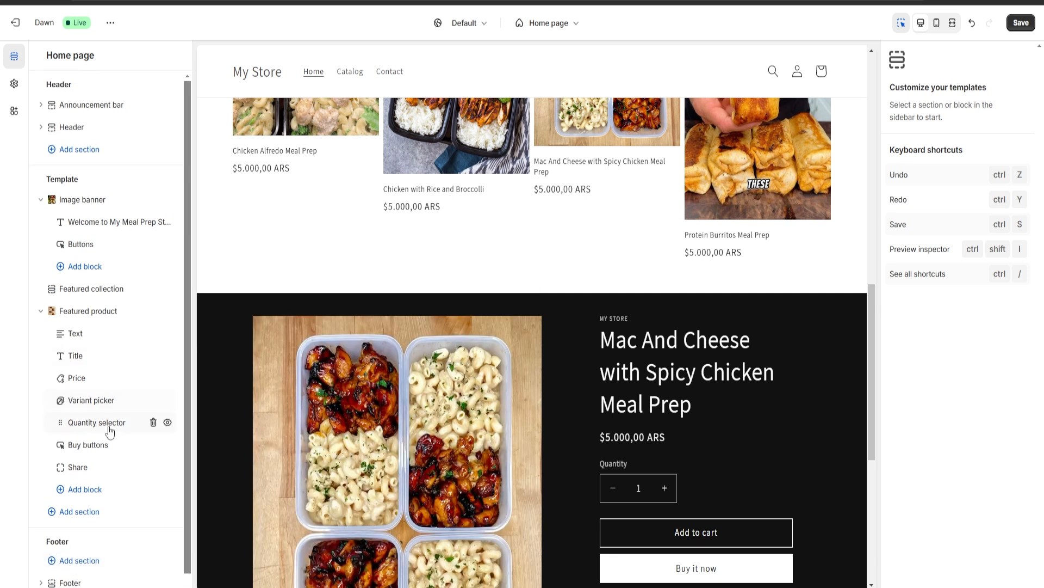
{"action": "left_click", "coordinate": [79, 153]}
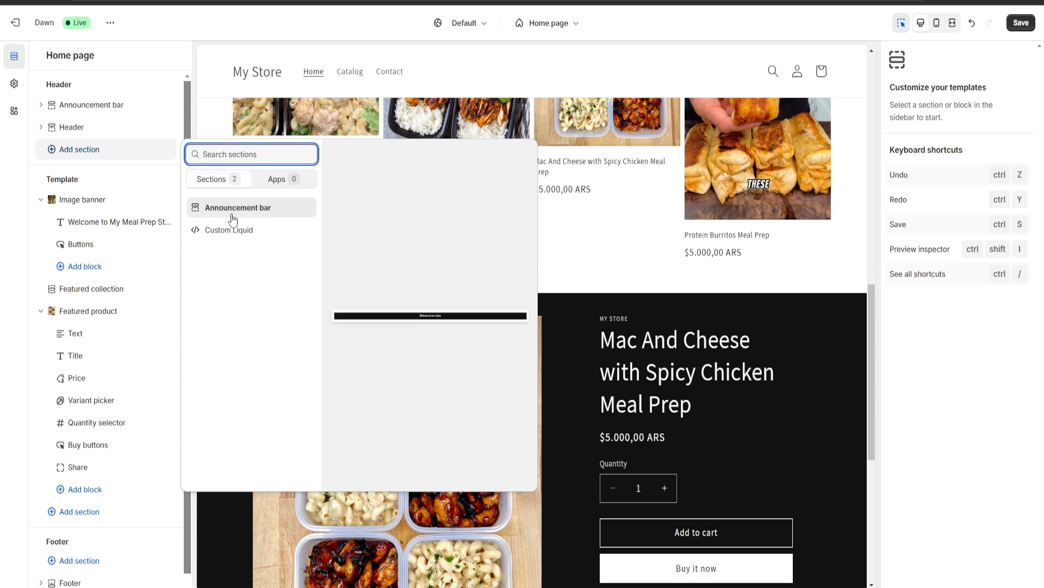
{"action": "left_click", "coordinate": [2, 258]}
Save the home page customization and exit the theme editor to the Themes page
{"action": "scroll", "coordinate": [404, 397], "scroll_direction": "up", "scroll_amount": 13}
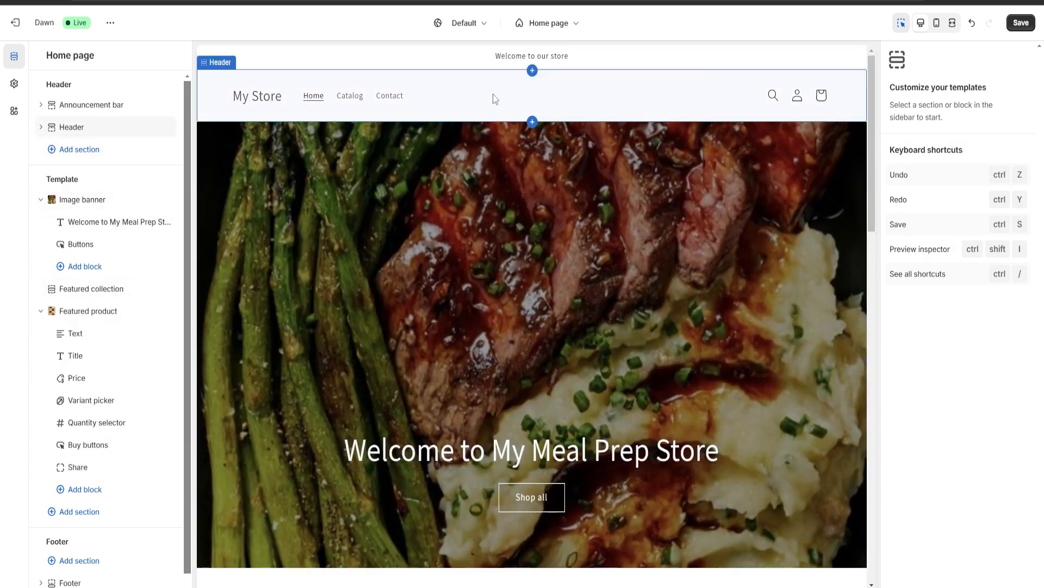
{"action": "left_click", "coordinate": [489, 101]}
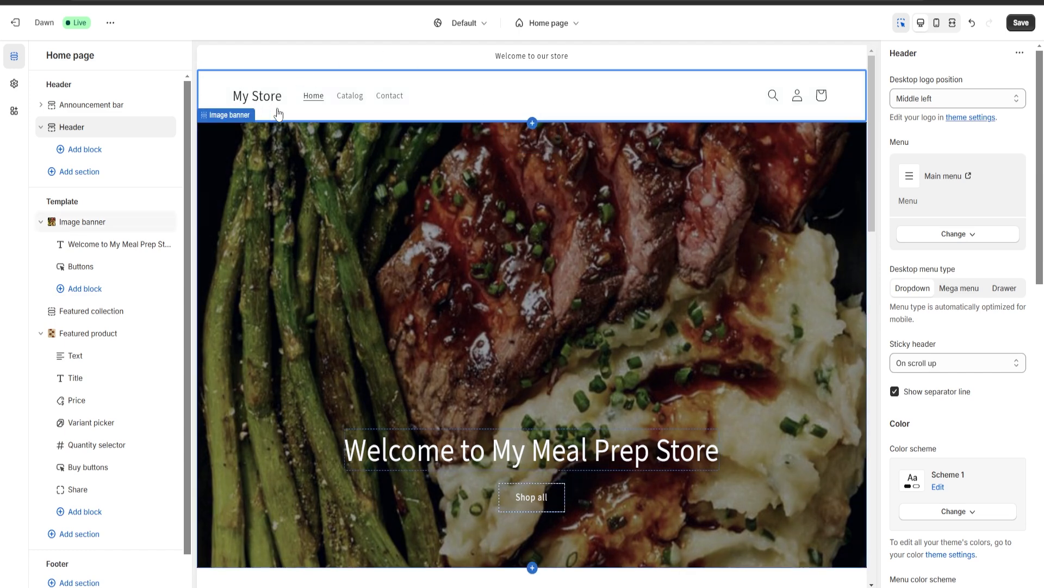
{"action": "key", "text": "ctrl+s"}
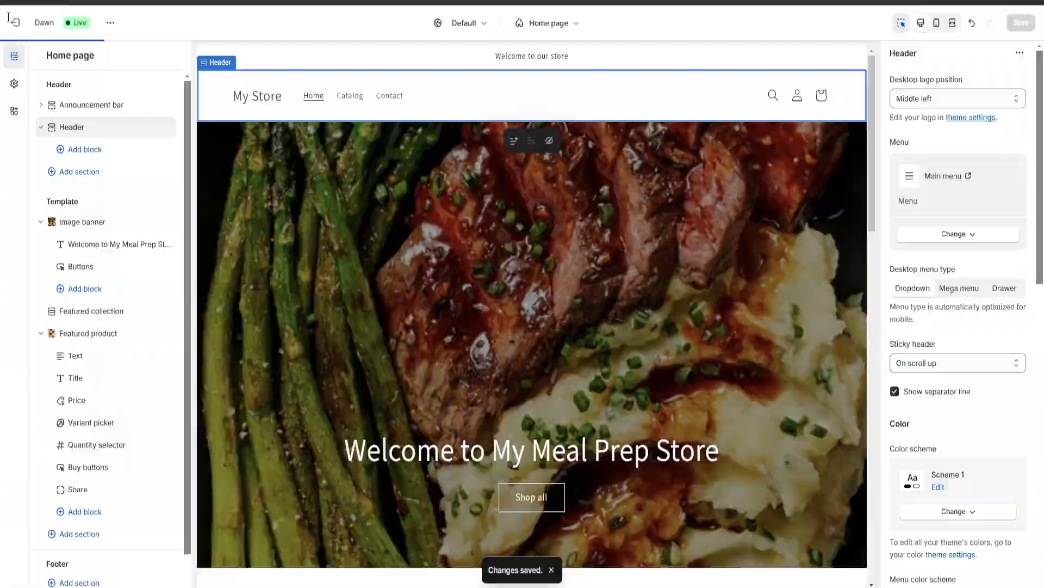
{"action": "left_click", "coordinate": [15, 22]}
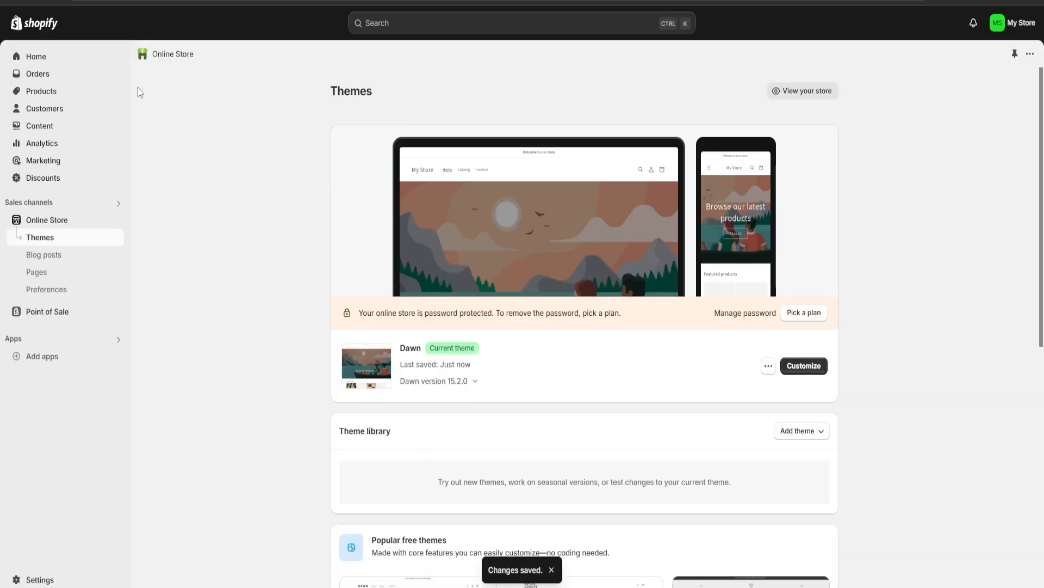
Complete the setup guide's store naming task with the store name "Meal Prep Store", then return to the admin home
{"action": "left_click", "coordinate": [36, 56]}
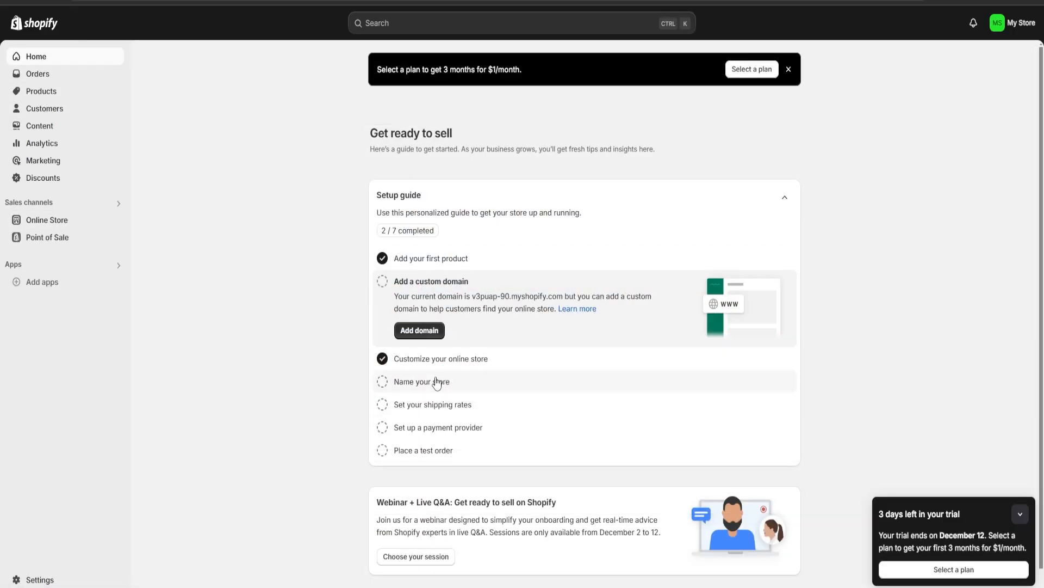
{"action": "left_click", "coordinate": [431, 389]}
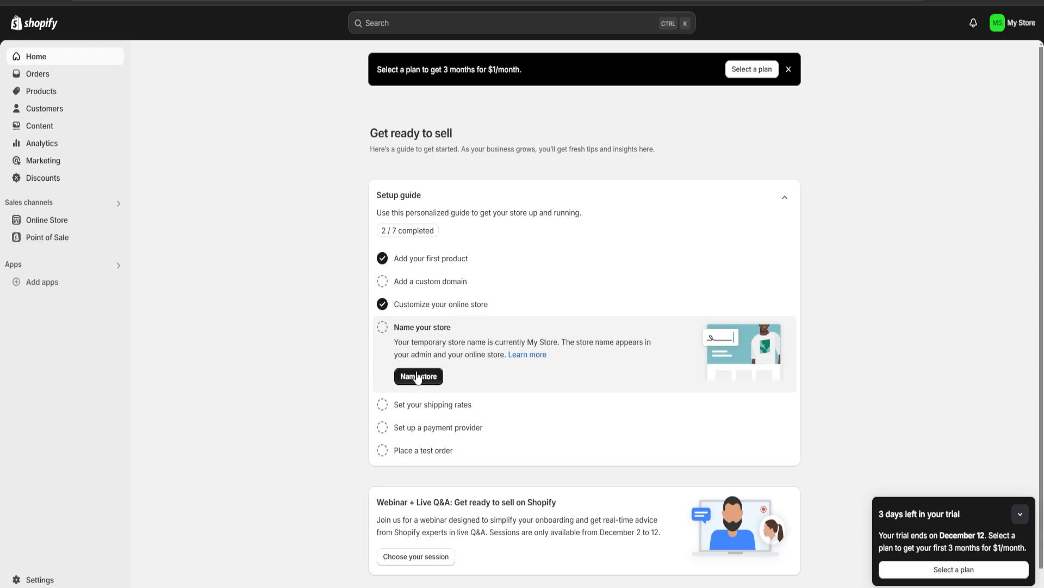
{"action": "left_click", "coordinate": [418, 377]}
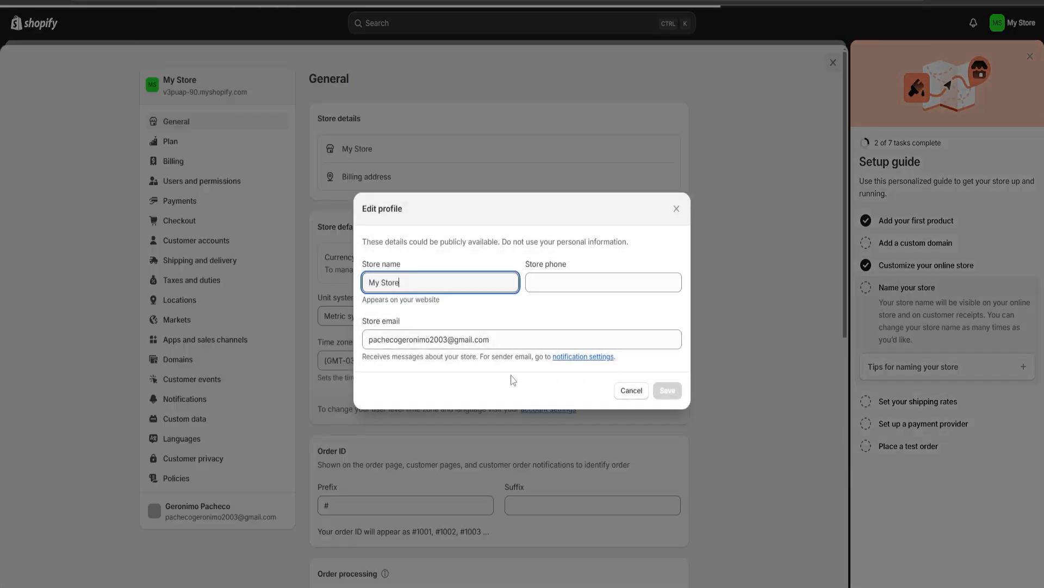
{"action": "key", "text": "BackSpace"}
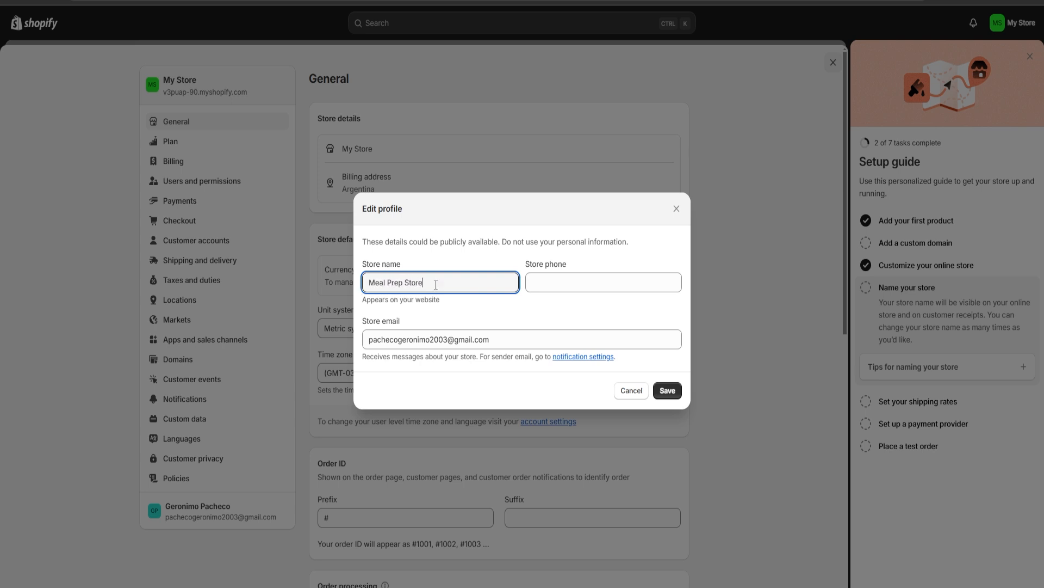
{"action": "left_click", "coordinate": [680, 396]}
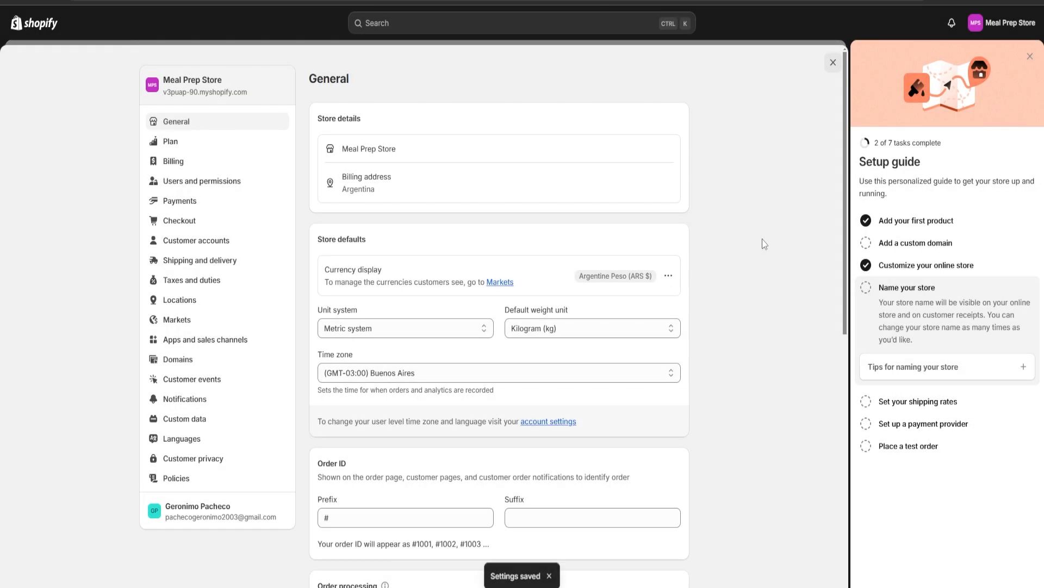
{"action": "left_click", "coordinate": [1029, 58]}
{"action": "left_click", "coordinate": [1029, 64]}
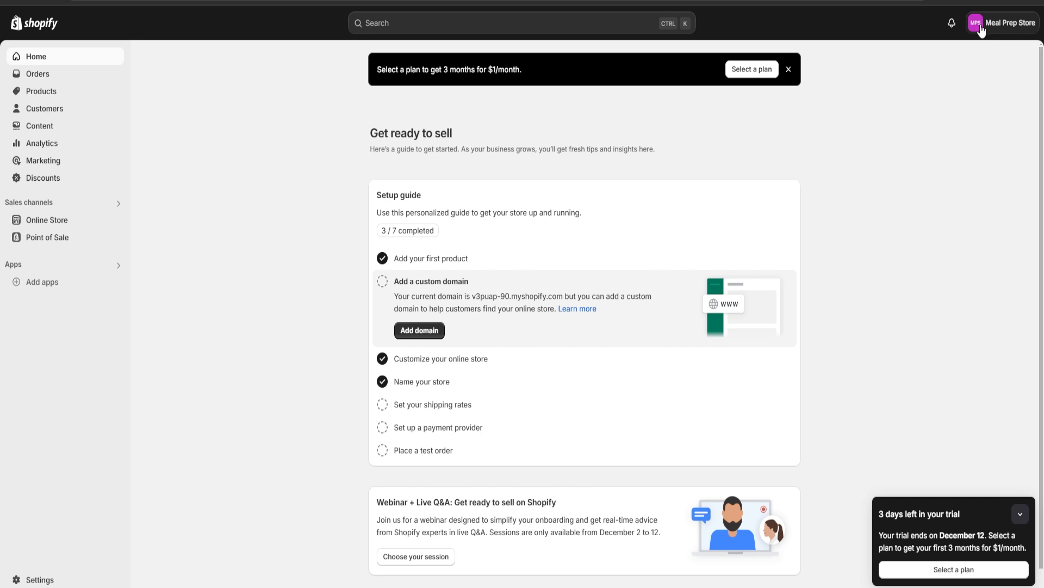
Open the Dawn theme in the editor to check the store name in the header, then return to Themes
{"action": "left_click", "coordinate": [32, 220]}
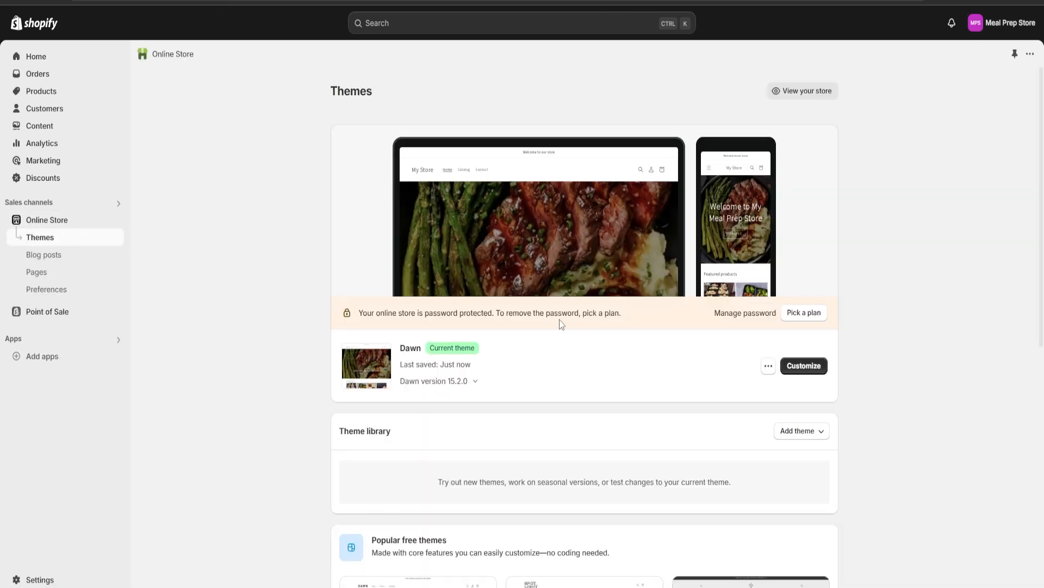
{"action": "left_click", "coordinate": [805, 365]}
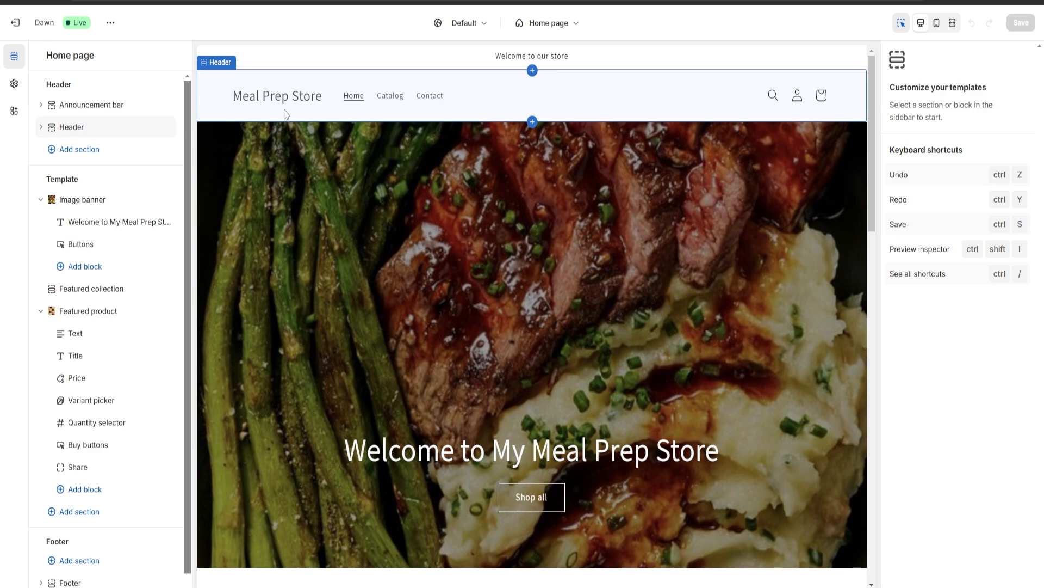
{"action": "left_click", "coordinate": [17, 24]}
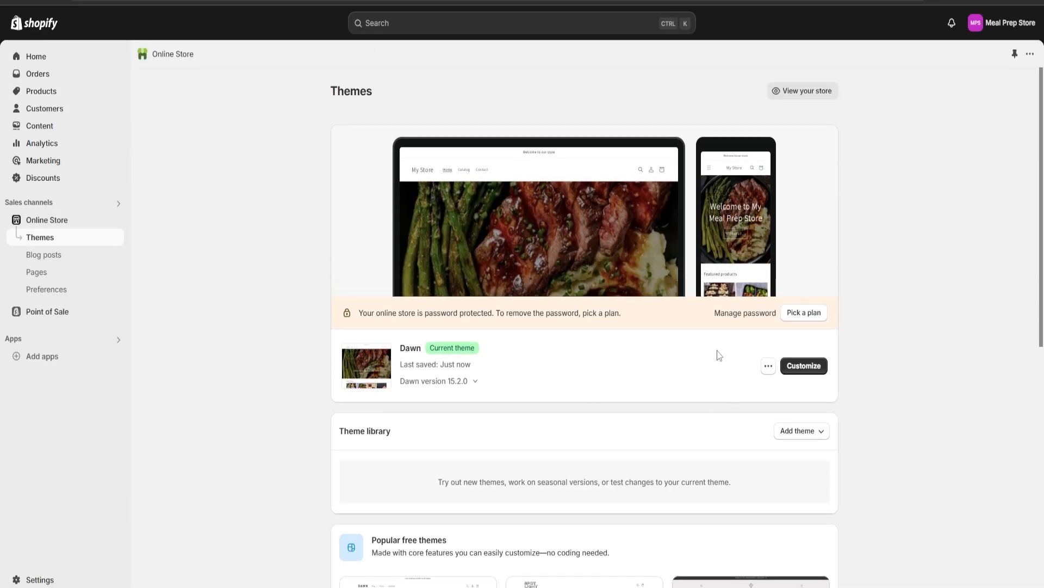
Preview the Dawn theme's storefront and look through the banner, featured products and featured product section
{"action": "left_click", "coordinate": [769, 373]}
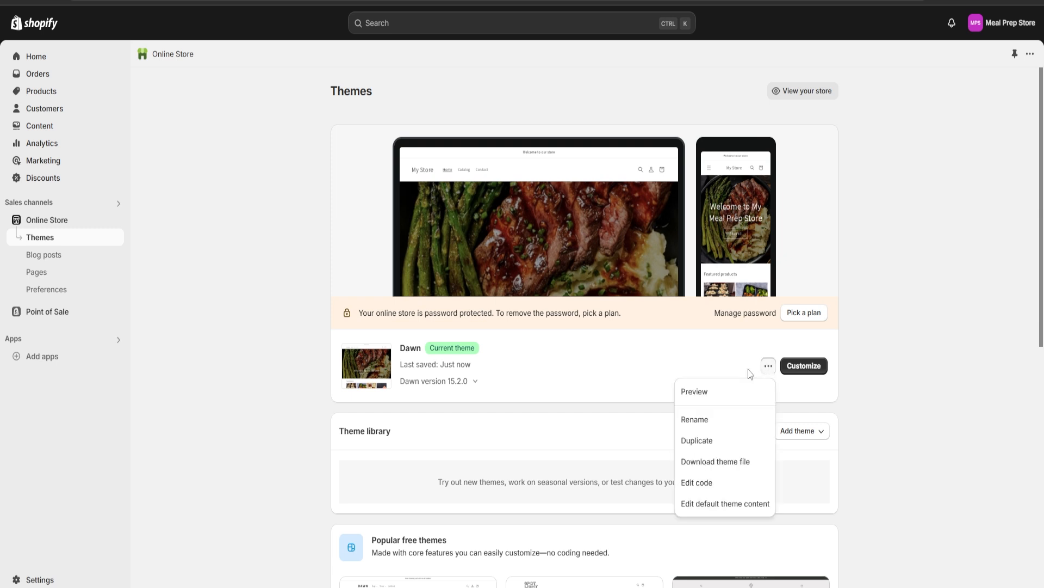
{"action": "left_click", "coordinate": [696, 390]}
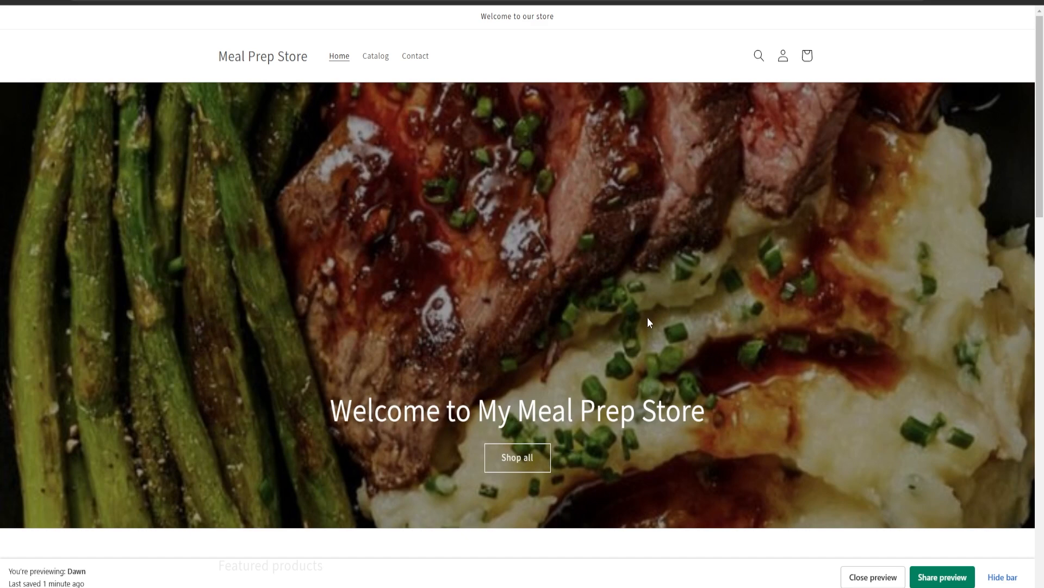
{"action": "scroll", "coordinate": [641, 232], "scroll_direction": "down", "scroll_amount": 10}
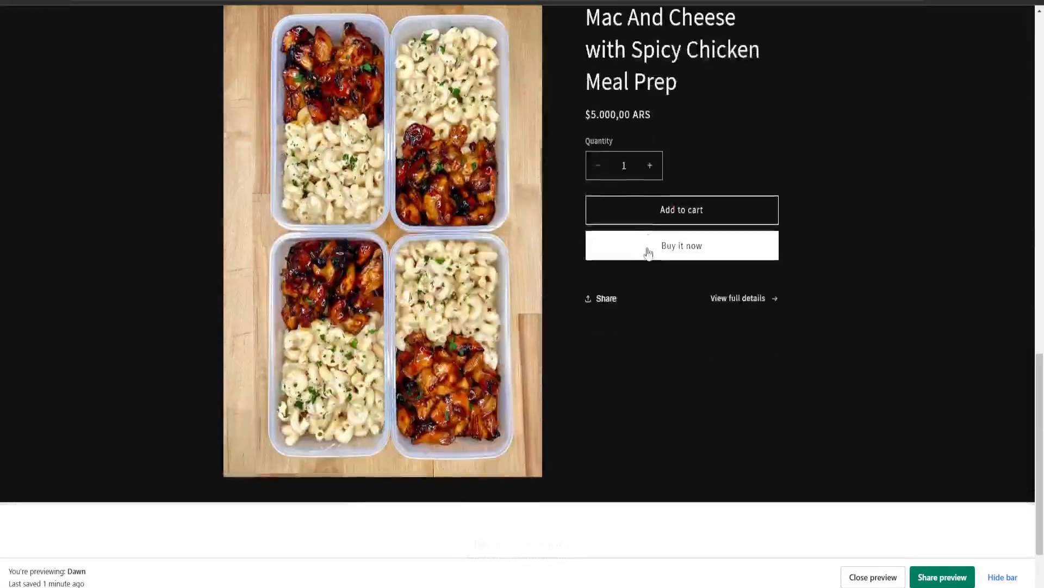
{"action": "scroll", "coordinate": [655, 289], "scroll_direction": "up", "scroll_amount": 8}
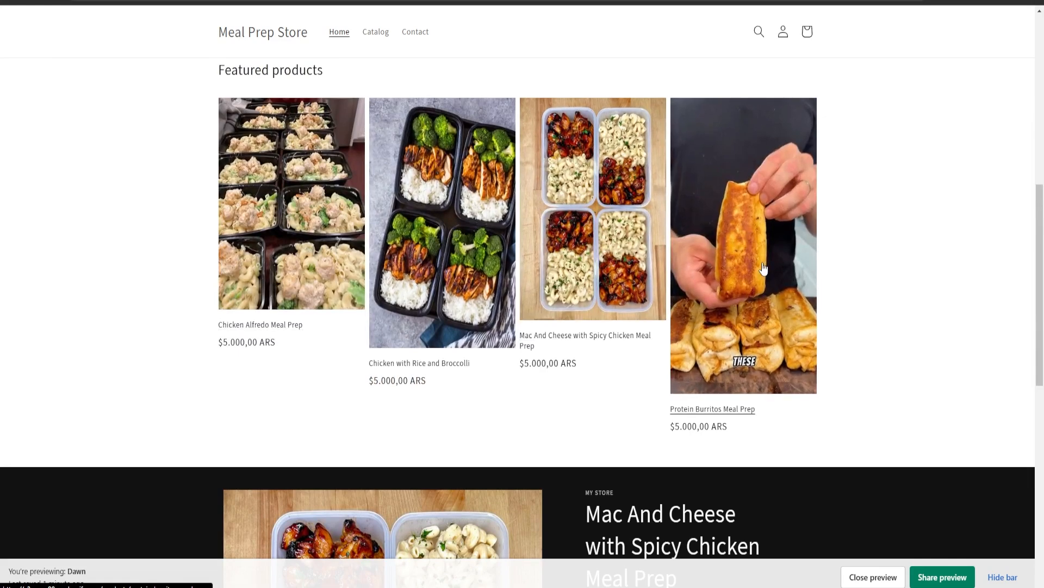
{"action": "scroll", "coordinate": [555, 320], "scroll_direction": "down", "scroll_amount": 8}
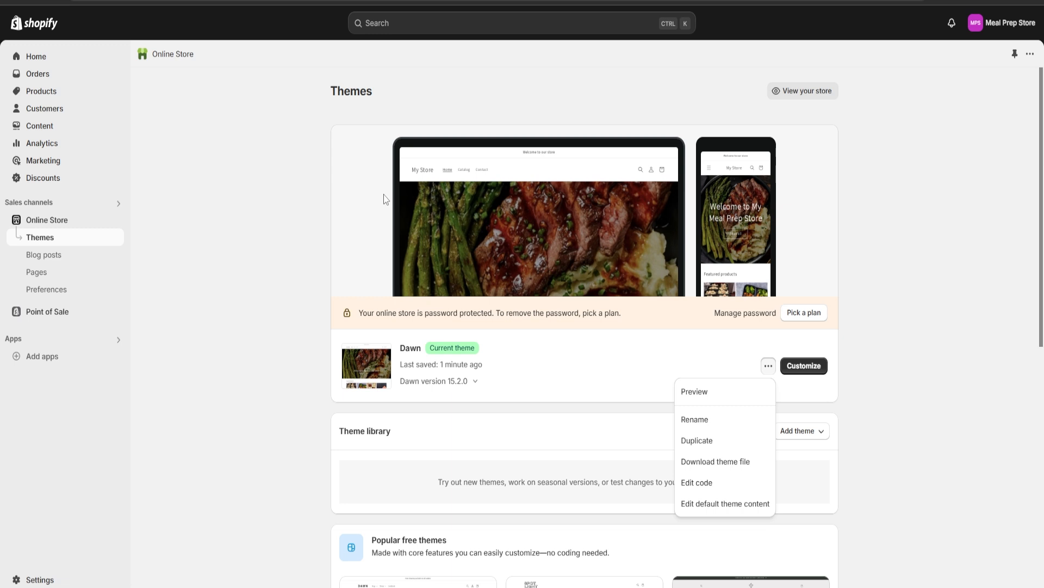
Look over the Marketing page, then examine the sales, orders, customer and session cards on the Analytics dashboard
{"action": "left_click", "coordinate": [73, 161]}
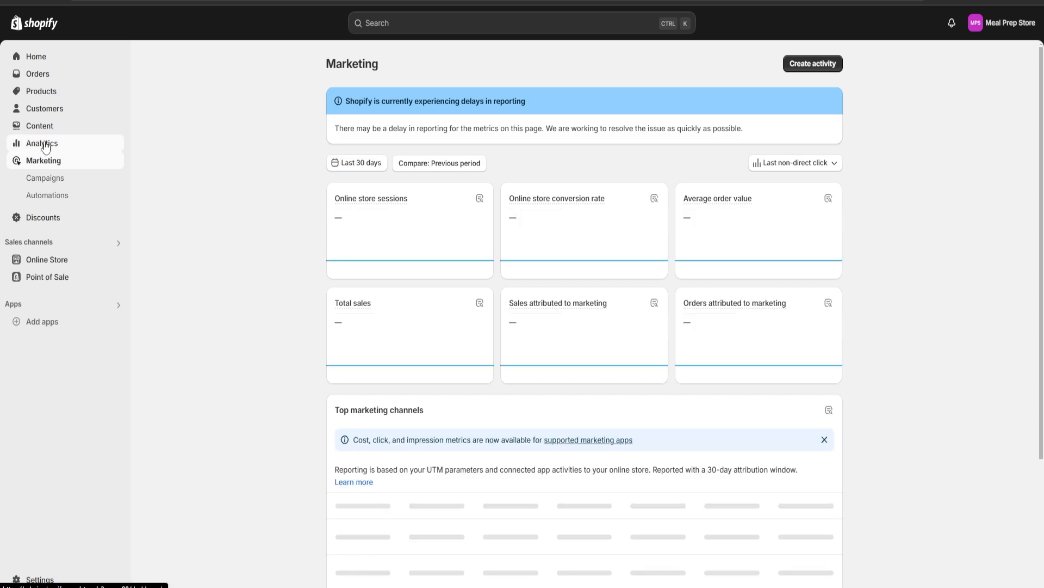
{"action": "left_click", "coordinate": [46, 144]}
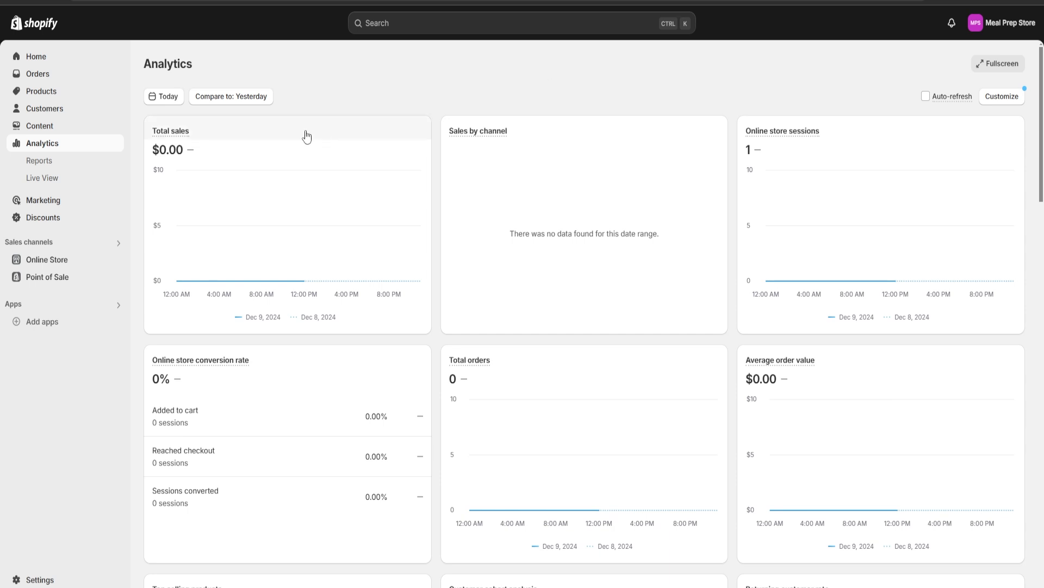
{"action": "mouse_move", "coordinate": [169, 133]}
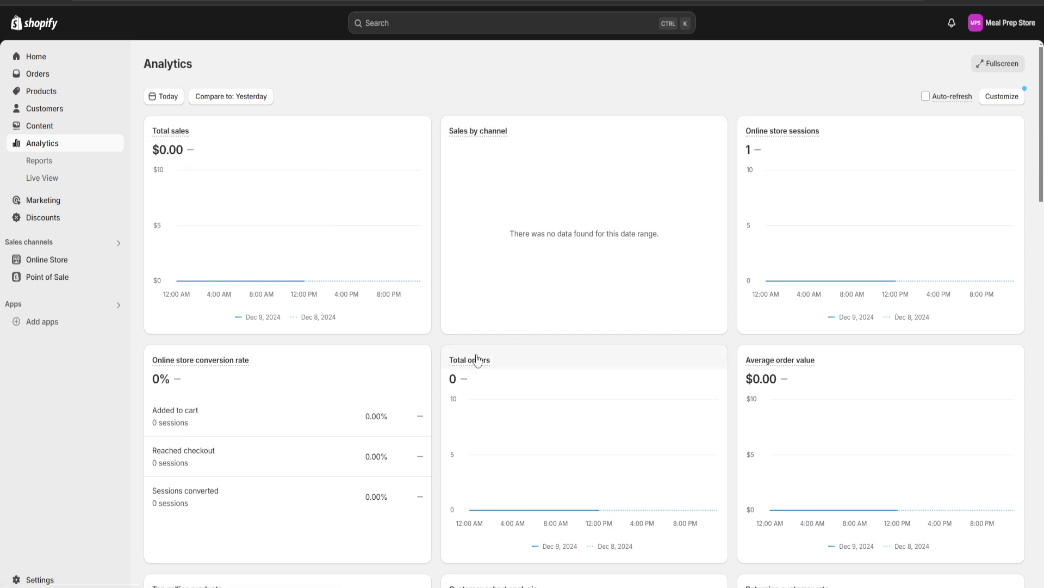
{"action": "mouse_move", "coordinate": [785, 366]}
{"action": "scroll", "coordinate": [785, 366], "scroll_direction": "down", "scroll_amount": 8}
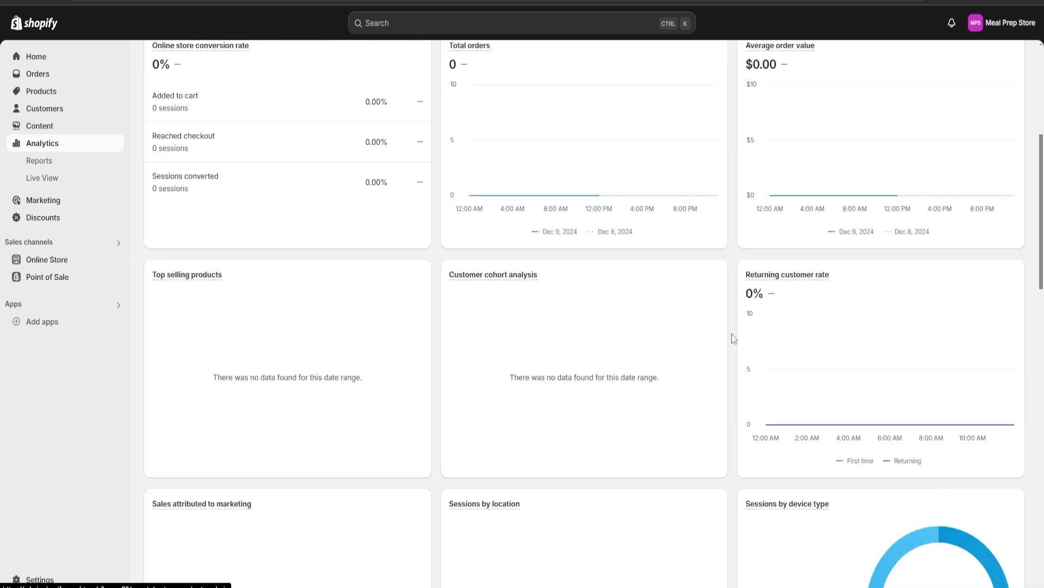
{"action": "scroll", "coordinate": [722, 345], "scroll_direction": "up", "scroll_amount": 8}
{"action": "scroll", "coordinate": [736, 316], "scroll_direction": "down", "scroll_amount": 12}
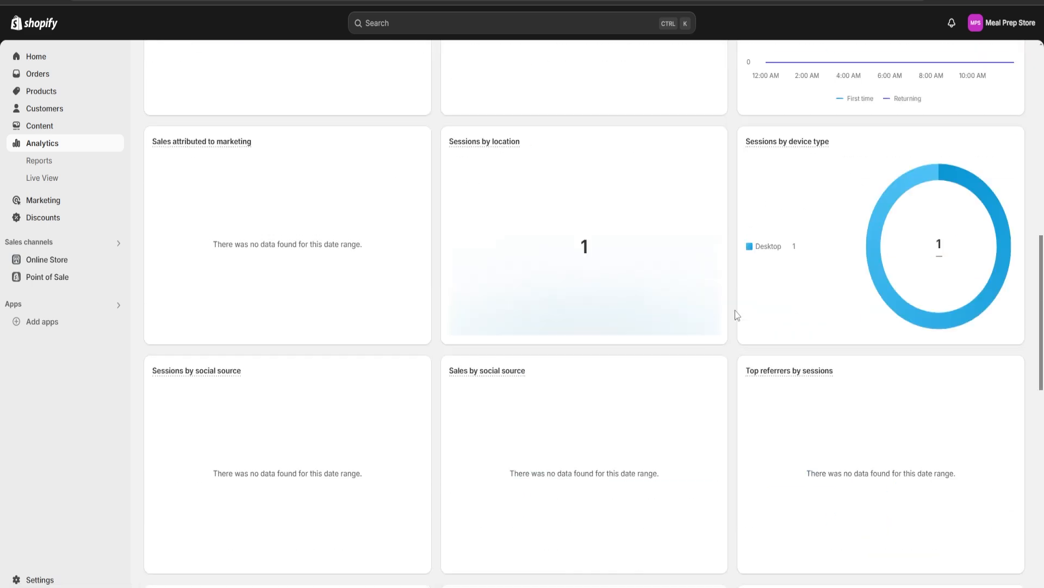
Examine the remaining Analytics cards, including sessions by location, device type, social source, traffic source and top landing pages
{"action": "scroll", "coordinate": [733, 309], "scroll_direction": "down", "scroll_amount": 4}
{"action": "scroll", "coordinate": [733, 309], "scroll_direction": "up", "scroll_amount": 12}
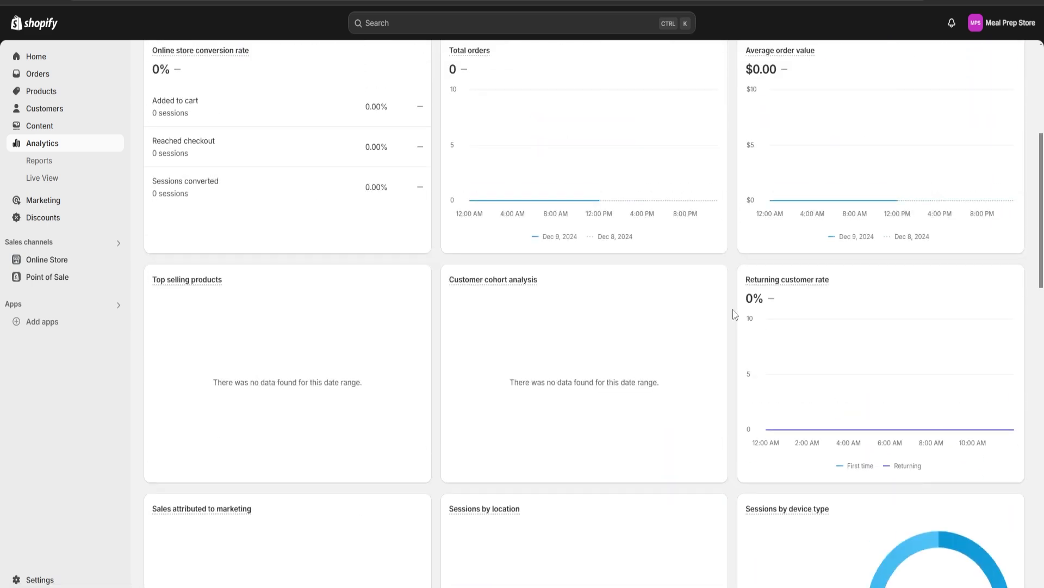
{"action": "scroll", "coordinate": [732, 309], "scroll_direction": "down", "scroll_amount": 18}
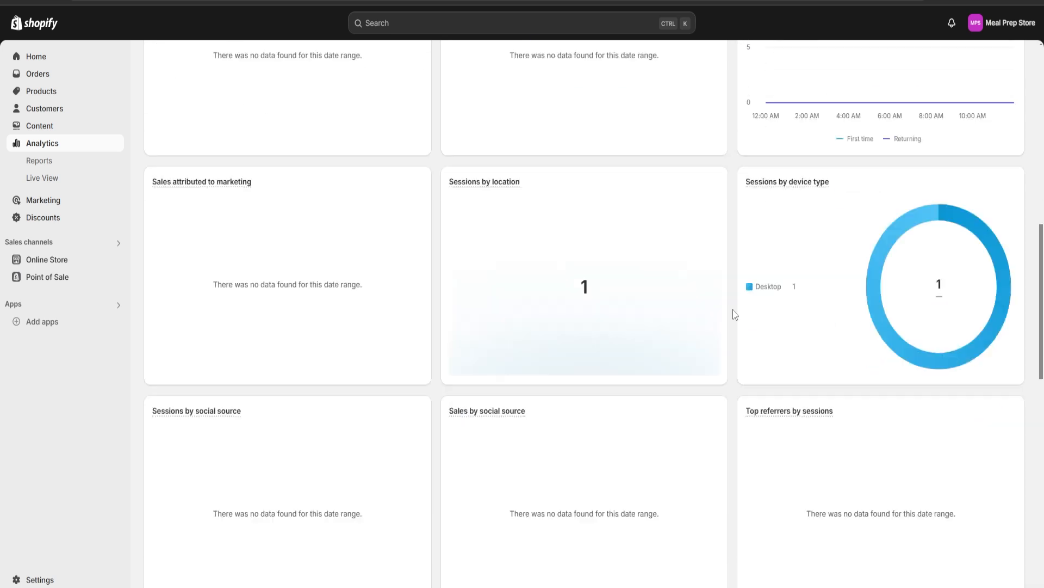
{"action": "scroll", "coordinate": [733, 309], "scroll_direction": "down", "scroll_amount": 3}
{"action": "scroll", "coordinate": [732, 309], "scroll_direction": "up", "scroll_amount": 18}
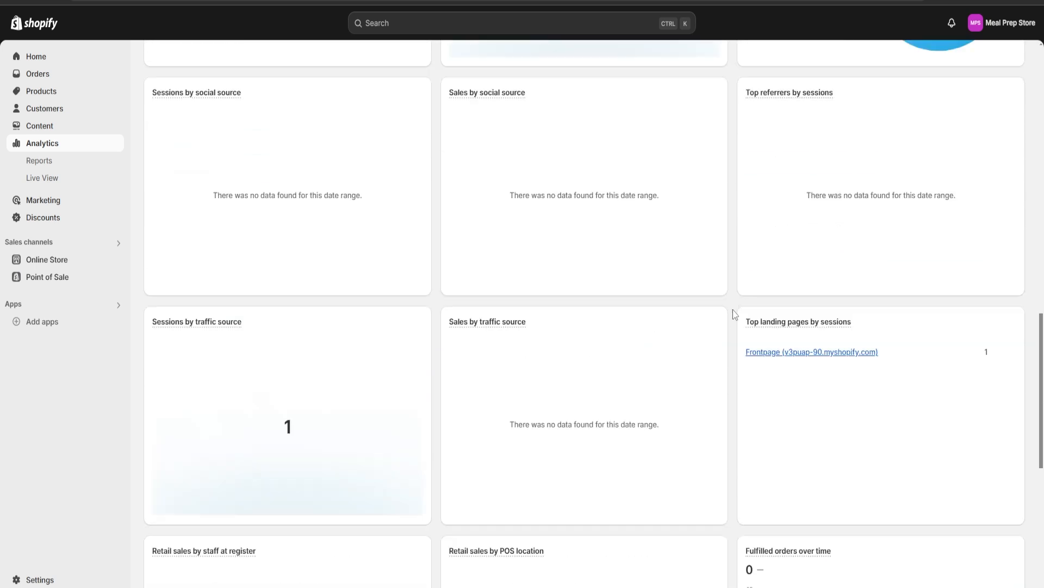
{"action": "scroll", "coordinate": [733, 309], "scroll_direction": "up", "scroll_amount": 3}
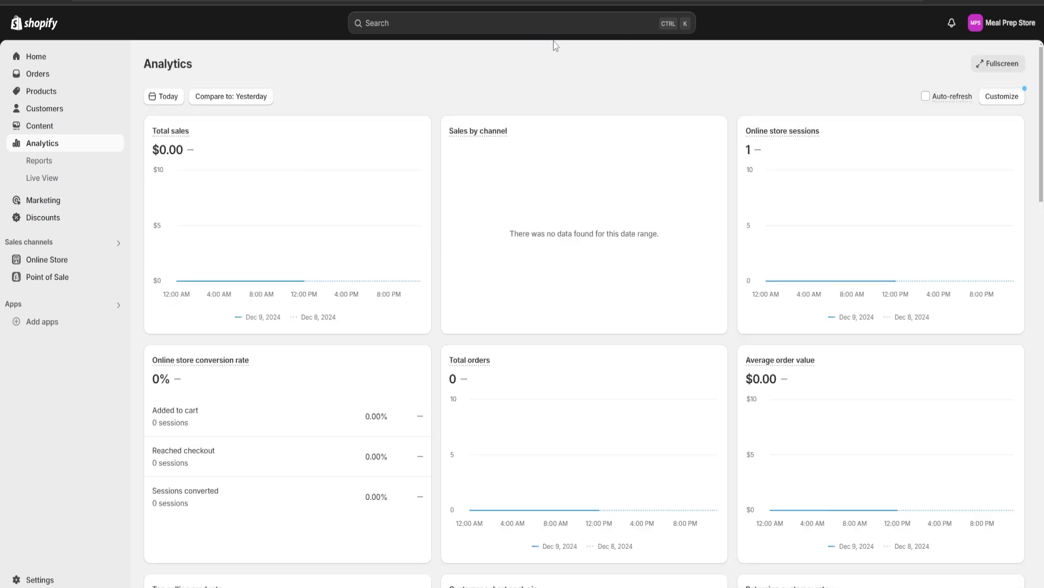
{"action": "scroll", "coordinate": [436, 332], "scroll_direction": "down", "scroll_amount": 6}
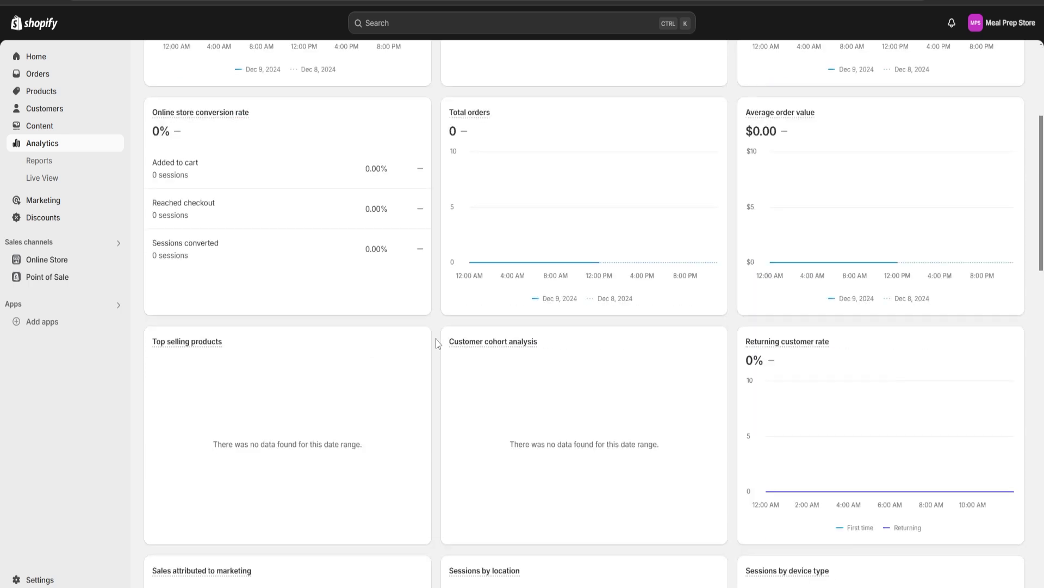
{"action": "scroll", "coordinate": [436, 332], "scroll_direction": "up", "scroll_amount": 6}
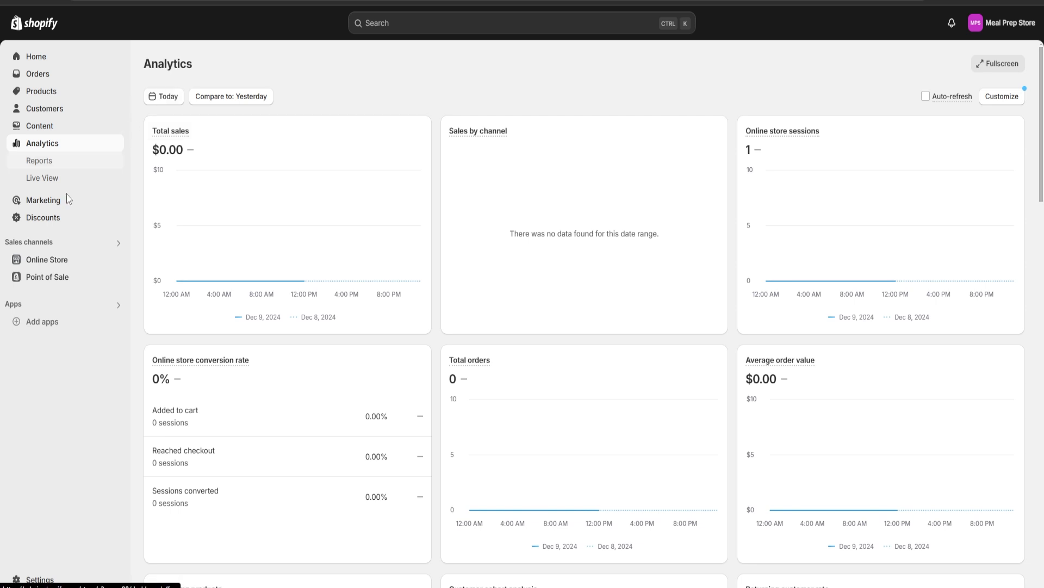
Start a new discount of the Amount off products type from the Discounts page
{"action": "left_click", "coordinate": [55, 218]}
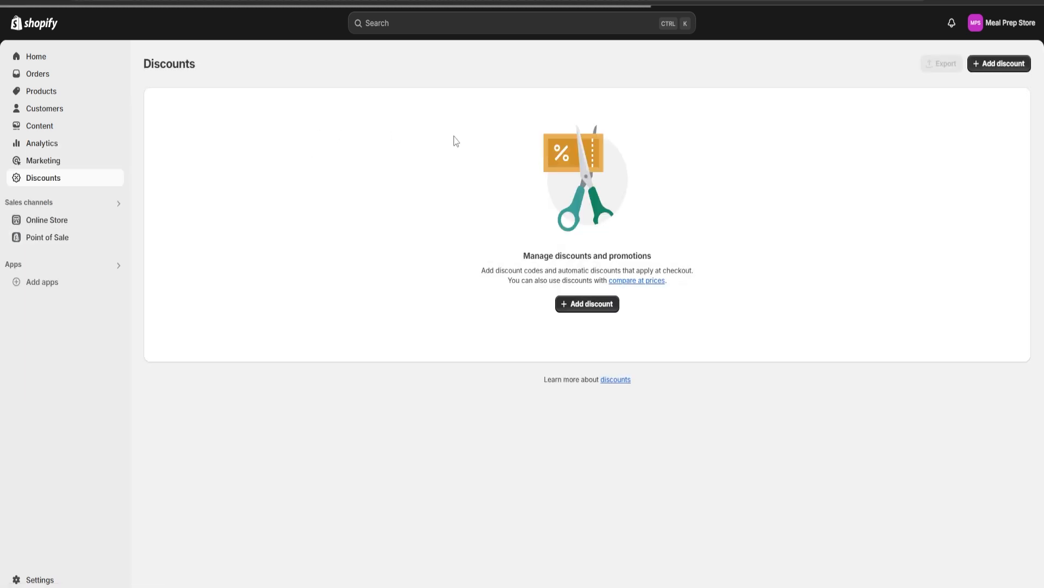
{"action": "left_click", "coordinate": [596, 304]}
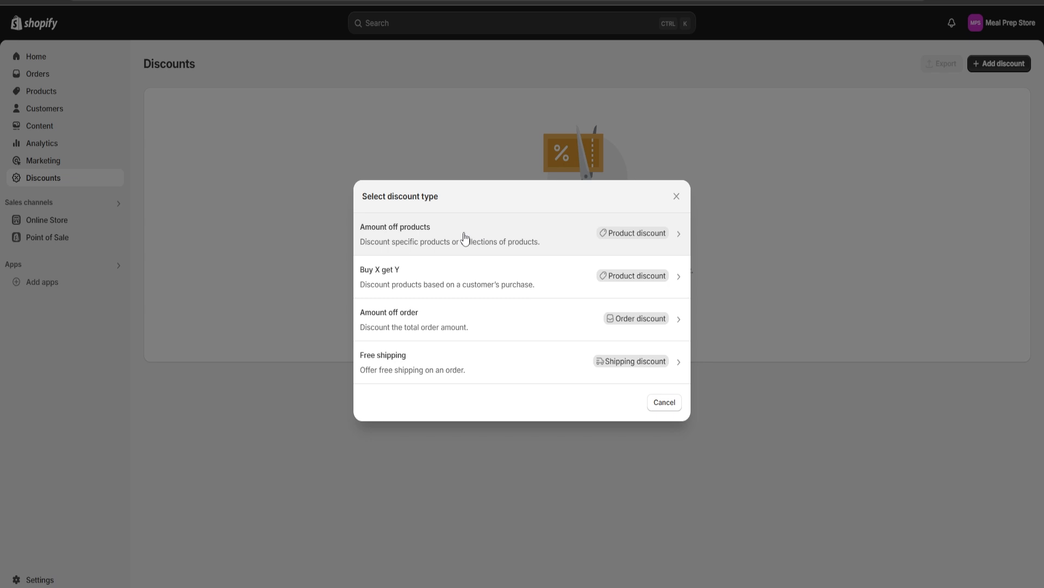
{"action": "left_click", "coordinate": [463, 238]}
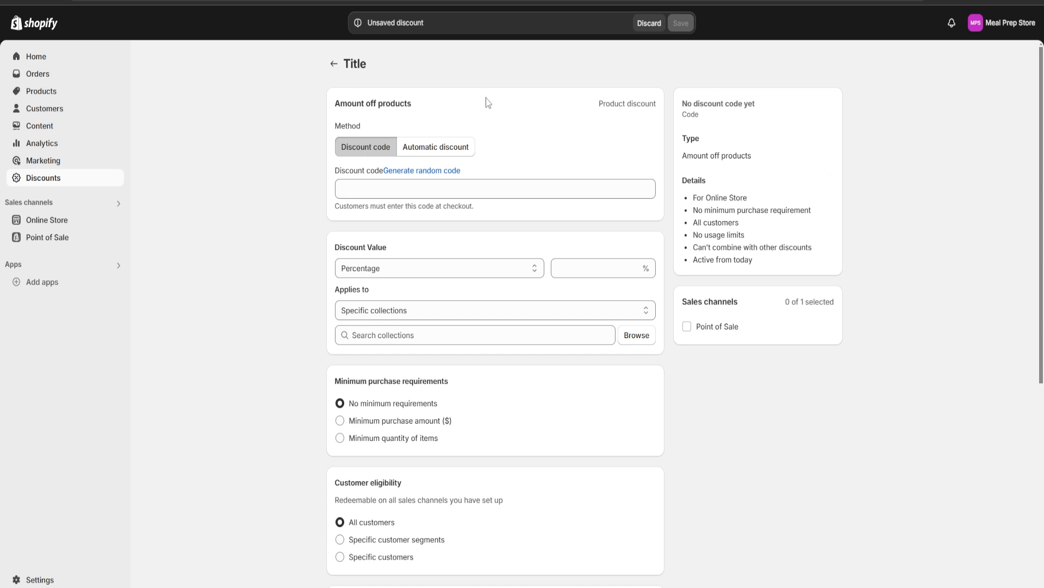
Generate a random discount code, then replace it with the custom code "MealPrep101"
{"action": "left_click", "coordinate": [414, 178]}
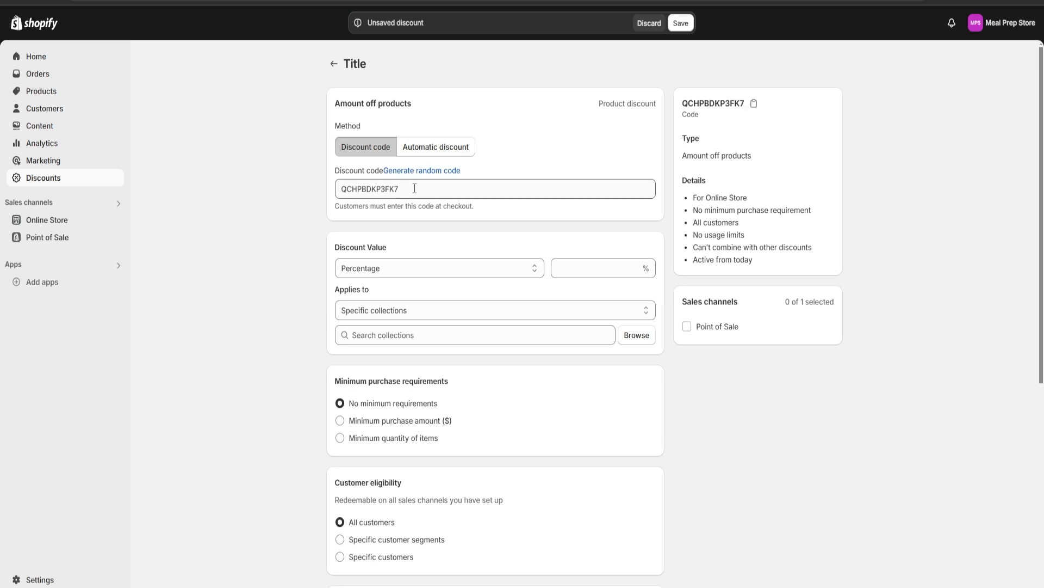
{"action": "left_click_drag", "start_coordinate": [421, 187], "coordinate": [229, 192]}
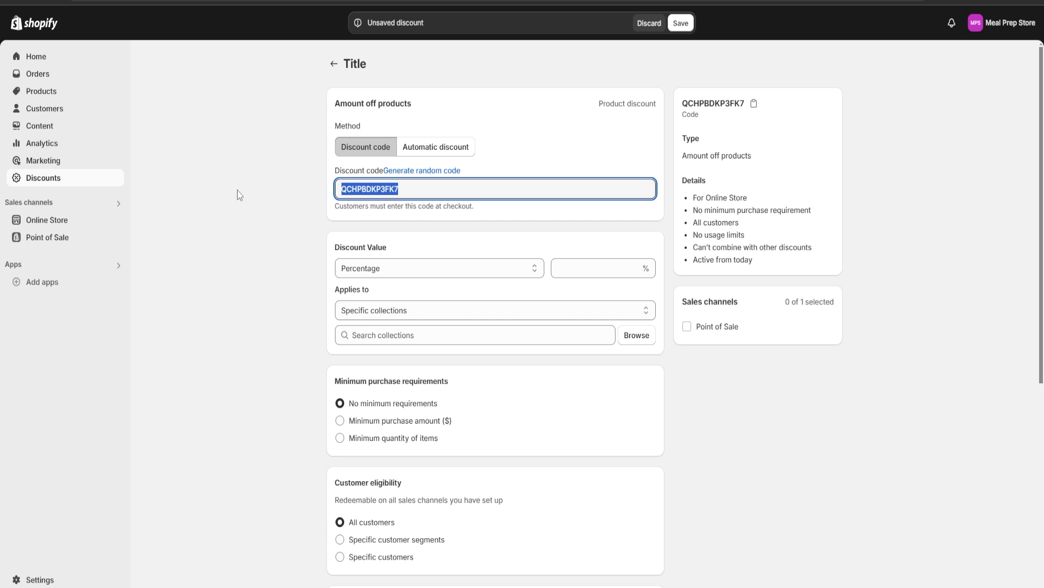
{"action": "type", "text": "MealPre"}
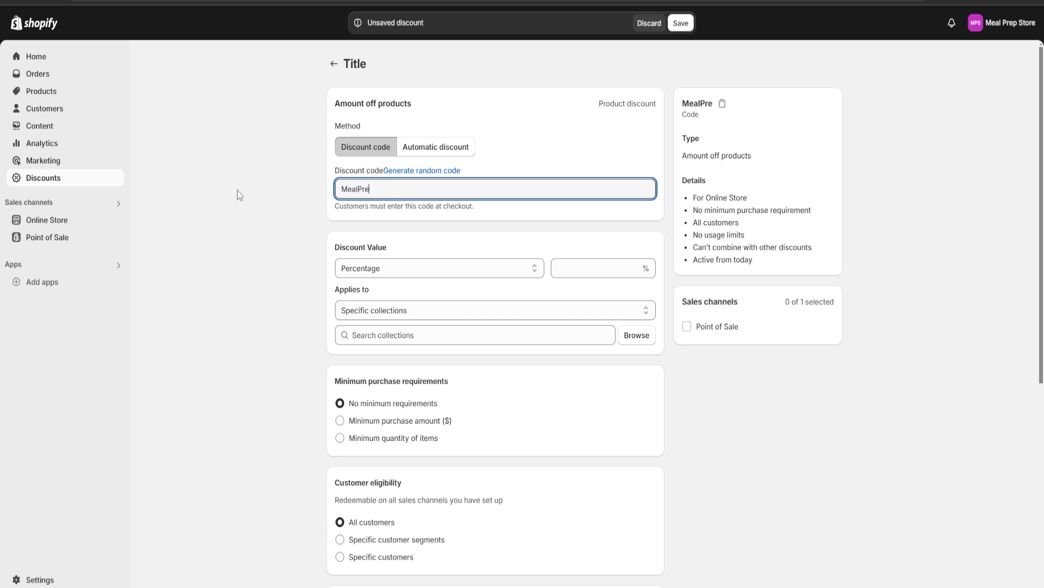
{"action": "type", "text": "p101"}
{"action": "left_click", "coordinate": [243, 193]}
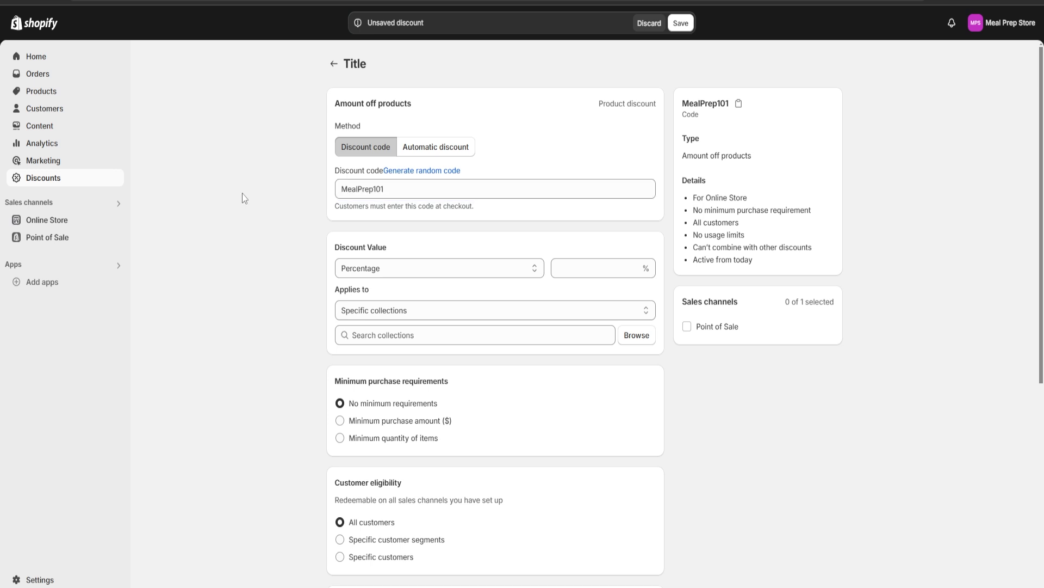
Keep the discount value type as Percentage and set the value to 10%
{"action": "left_click", "coordinate": [421, 268]}
{"action": "left_click", "coordinate": [368, 287]}
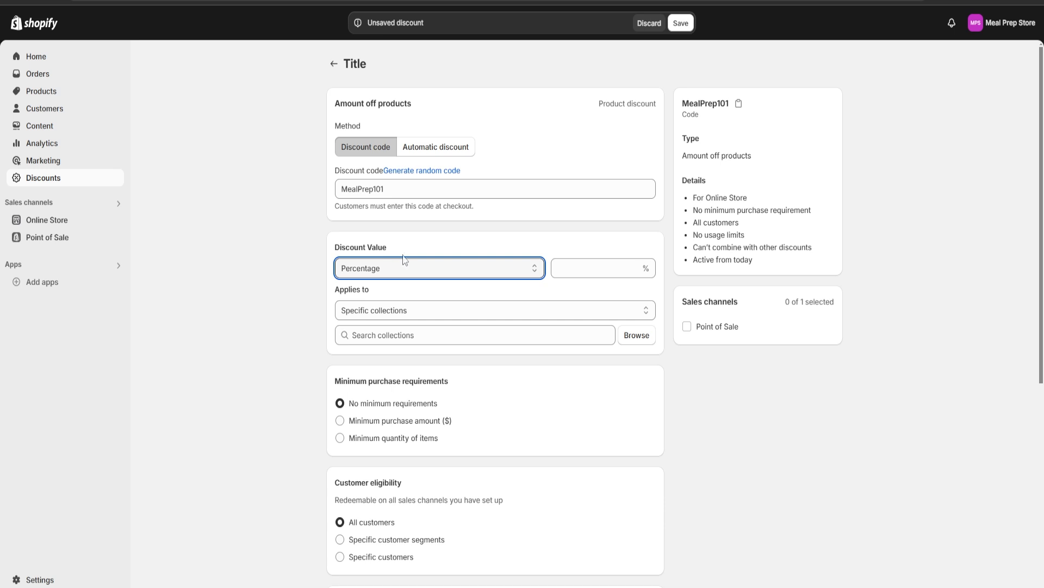
{"action": "left_click", "coordinate": [592, 274]}
{"action": "type", "text": "10"}
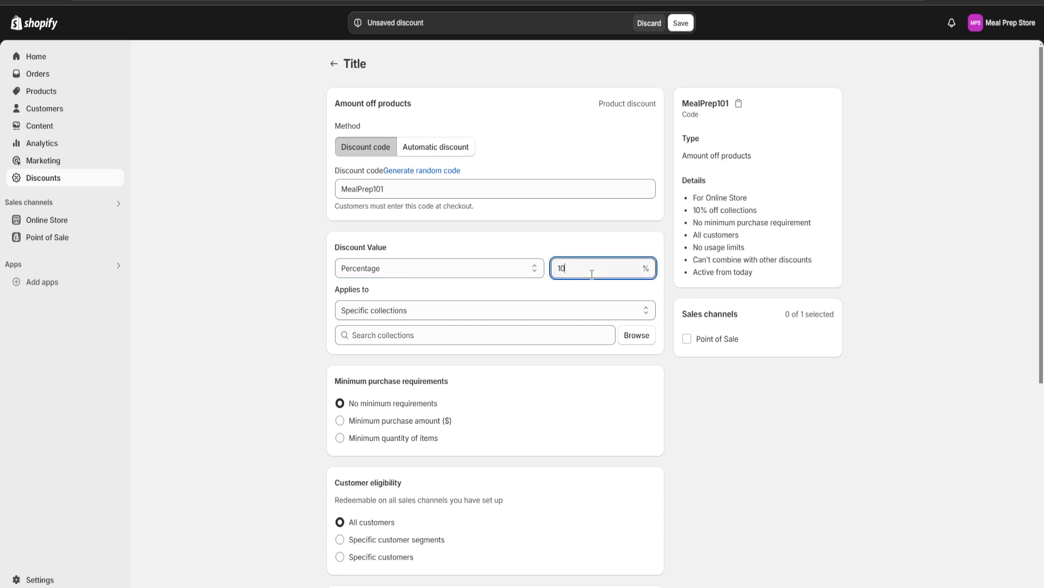
{"action": "left_click", "coordinate": [319, 357]}
Apply the discount to the Home page collection by adding it under the specific collections
{"action": "scroll", "coordinate": [489, 320], "scroll_direction": "down", "scroll_amount": 2}
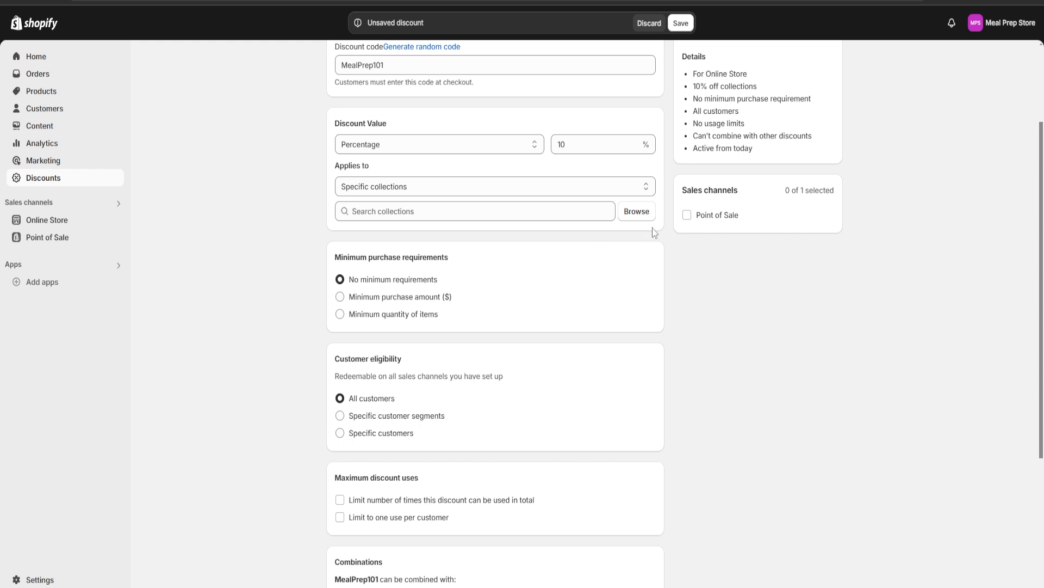
{"action": "left_click", "coordinate": [404, 213]}
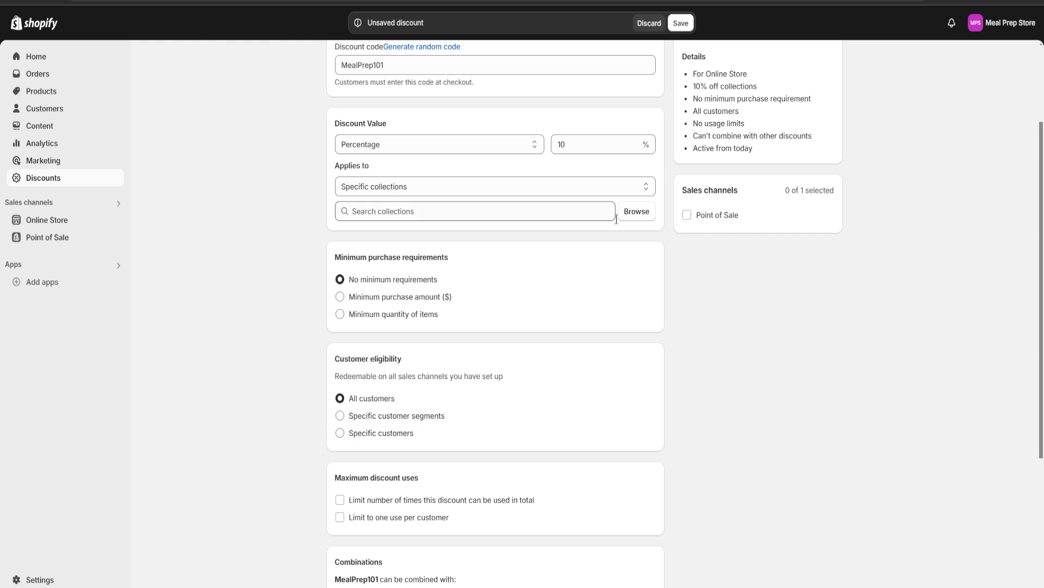
{"action": "left_click", "coordinate": [636, 211]}
{"action": "left_click", "coordinate": [407, 193]}
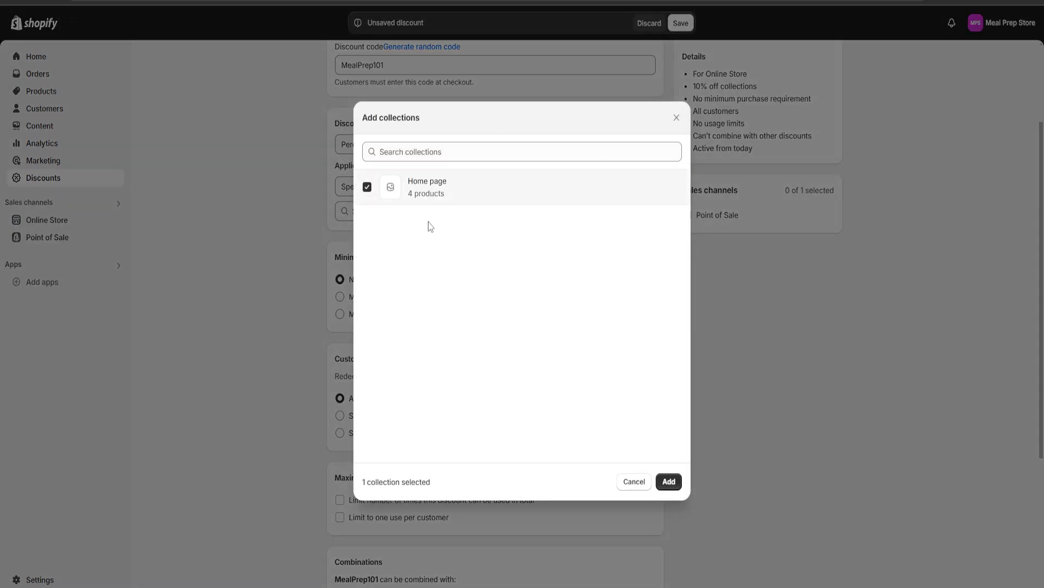
{"action": "left_click", "coordinate": [676, 485]}
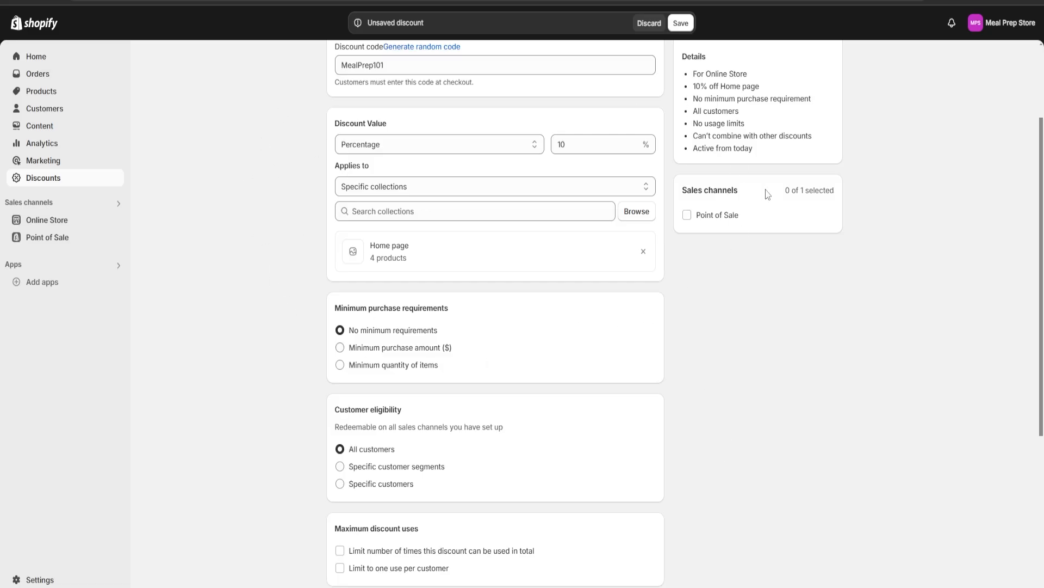
Review the discount's minimum purchase requirements, customer eligibility, maximum uses and combinations options
{"action": "scroll", "coordinate": [609, 316], "scroll_direction": "down", "scroll_amount": 3}
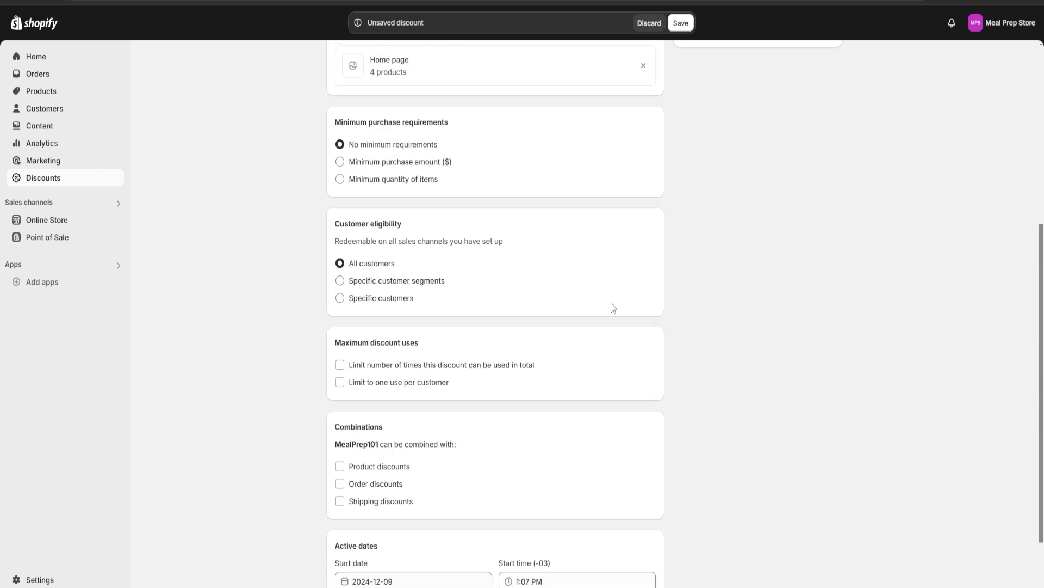
{"action": "left_click_drag", "start_coordinate": [328, 121], "coordinate": [490, 164]}
{"action": "left_click", "coordinate": [487, 163]}
{"action": "left_click_drag", "start_coordinate": [336, 124], "coordinate": [487, 123]}
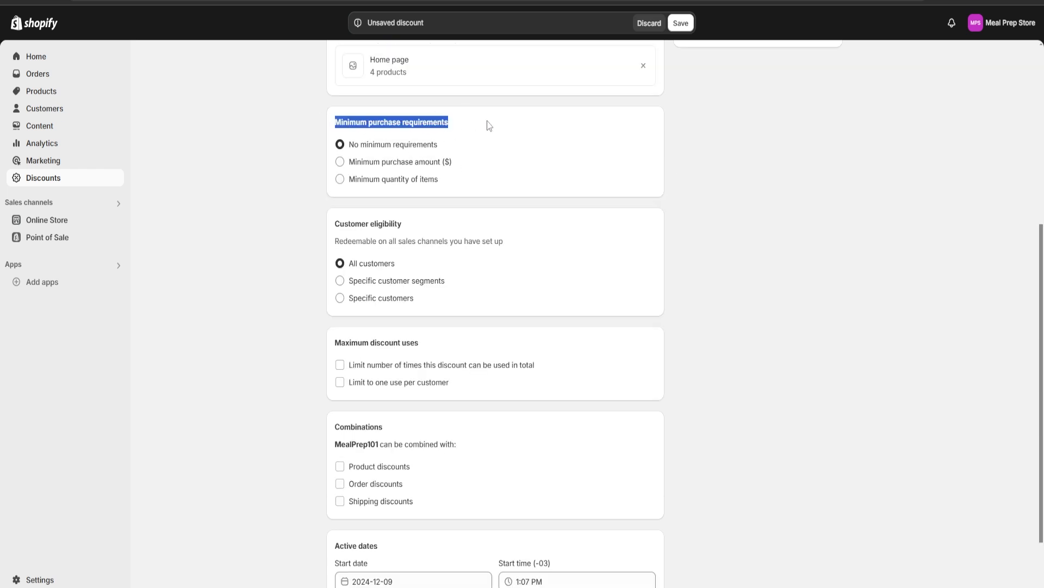
{"action": "left_click", "coordinate": [497, 164]}
{"action": "scroll", "coordinate": [508, 173], "scroll_direction": "down", "scroll_amount": 2}
{"action": "scroll", "coordinate": [536, 220], "scroll_direction": "up", "scroll_amount": 1}
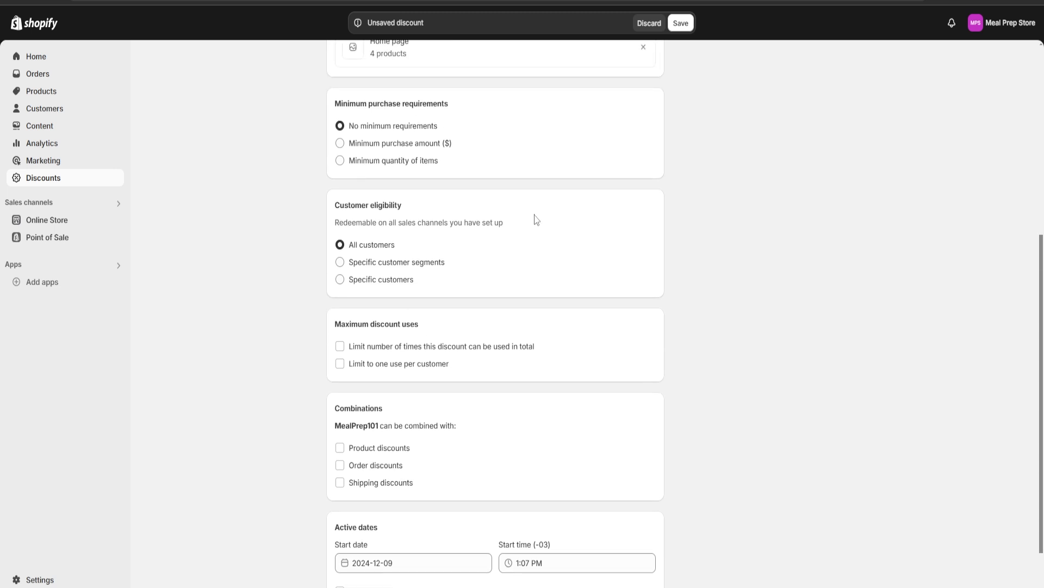
{"action": "left_click_drag", "start_coordinate": [328, 106], "coordinate": [461, 115]}
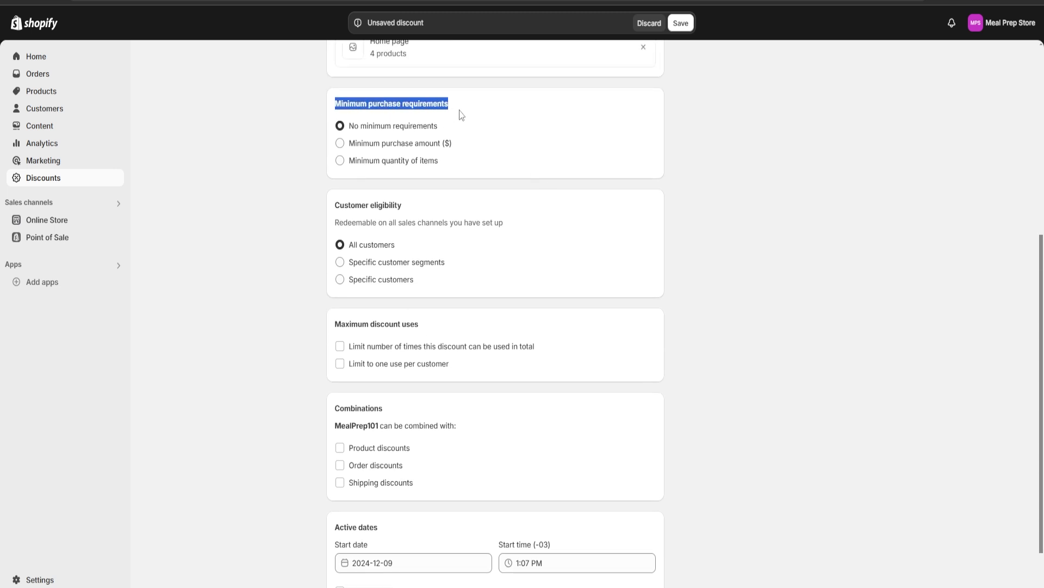
{"action": "left_click", "coordinate": [490, 179]}
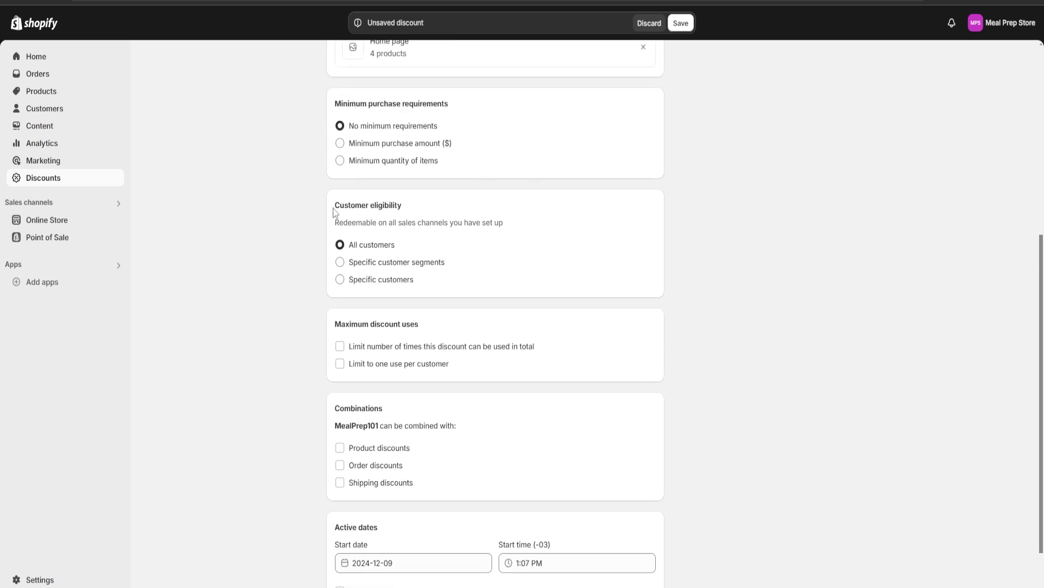
{"action": "left_click_drag", "start_coordinate": [334, 212], "coordinate": [432, 210]}
{"action": "left_click", "coordinate": [511, 261]}
{"action": "scroll", "coordinate": [340, 265], "scroll_direction": "down", "scroll_amount": 1}
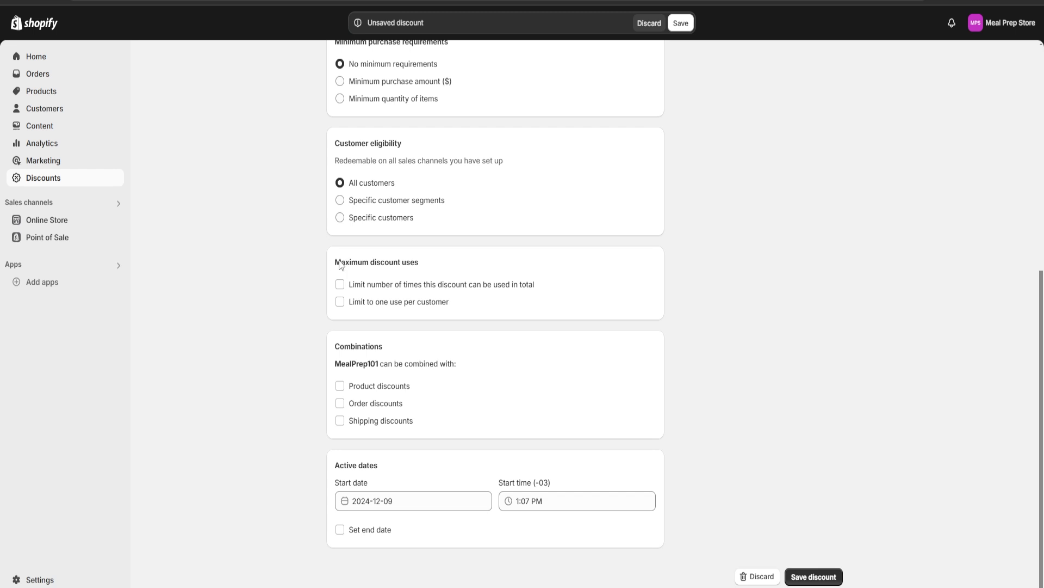
{"action": "left_click_drag", "start_coordinate": [340, 265], "coordinate": [457, 268]}
{"action": "left_click", "coordinate": [460, 267]}
{"action": "left_click_drag", "start_coordinate": [336, 347], "coordinate": [415, 350]}
{"action": "left_click", "coordinate": [470, 423]}
Enable an end date for the discount, set it to 2024-12-16, and save the discount
{"action": "left_click", "coordinate": [354, 537]}
{"action": "scroll", "coordinate": [443, 503], "scroll_direction": "down", "scroll_amount": 1}
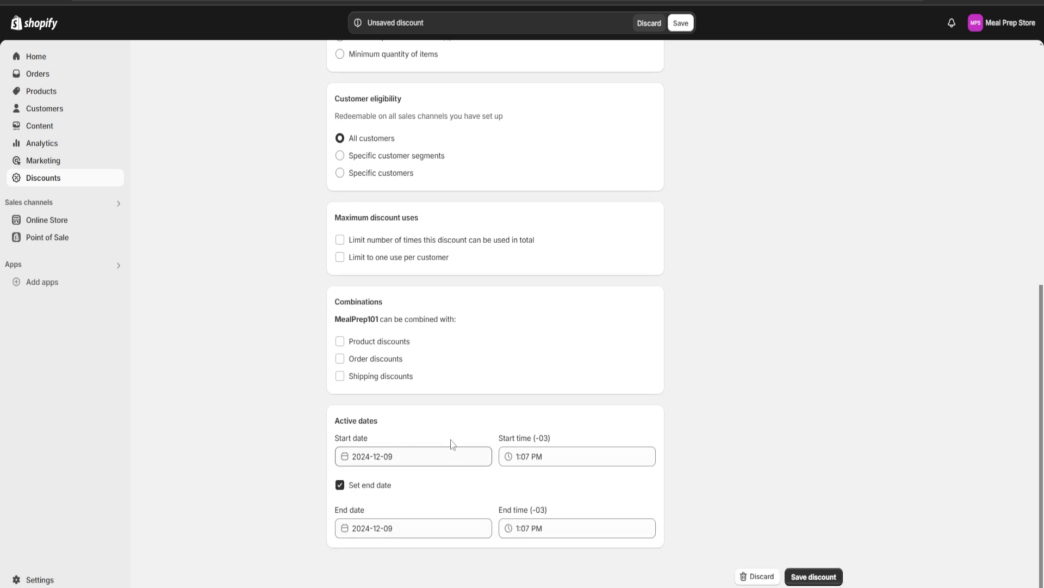
{"action": "left_click", "coordinate": [387, 528]}
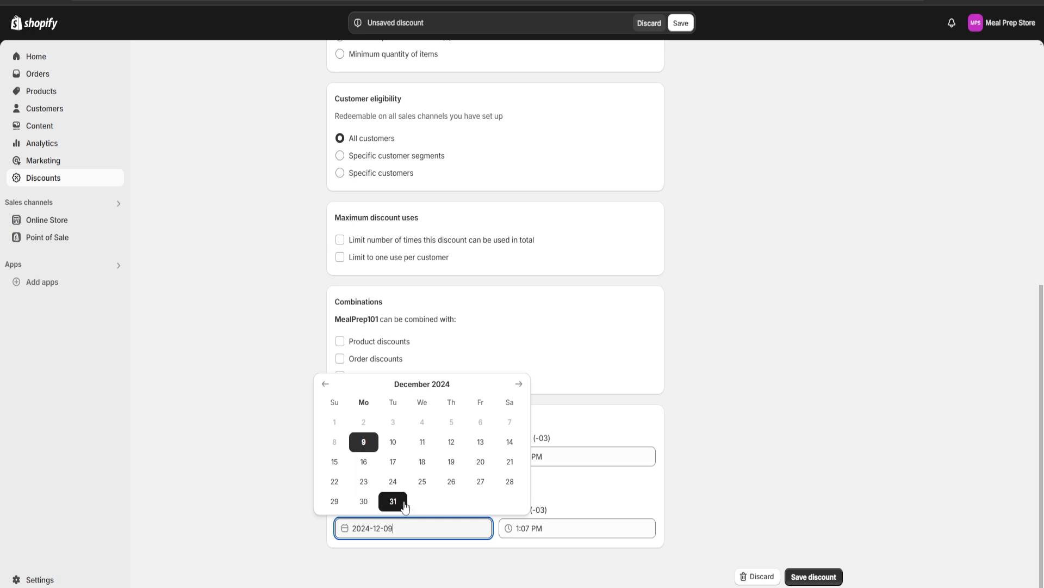
{"action": "left_click", "coordinate": [364, 461]}
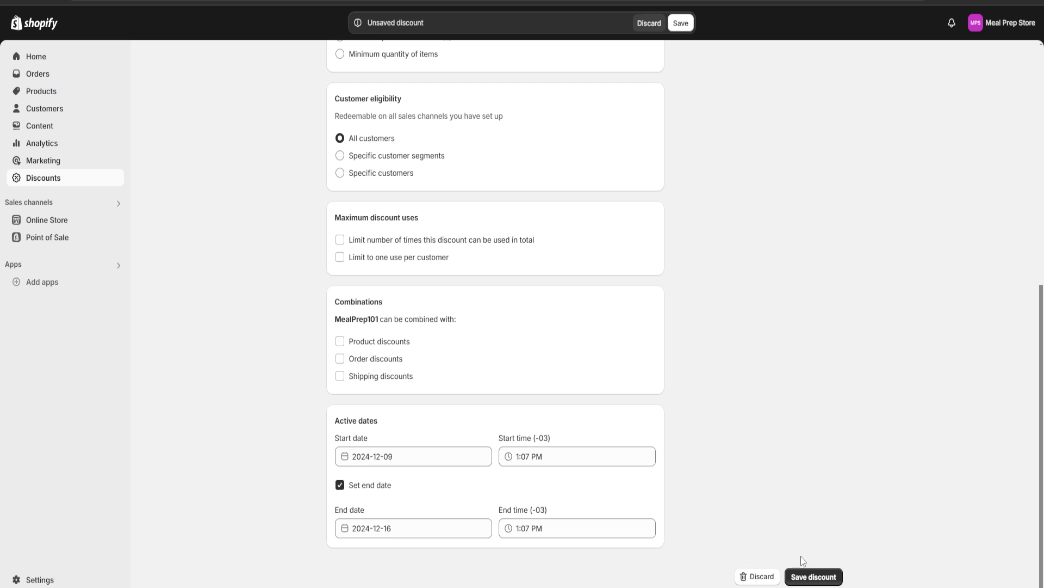
{"action": "left_click", "coordinate": [818, 580]}
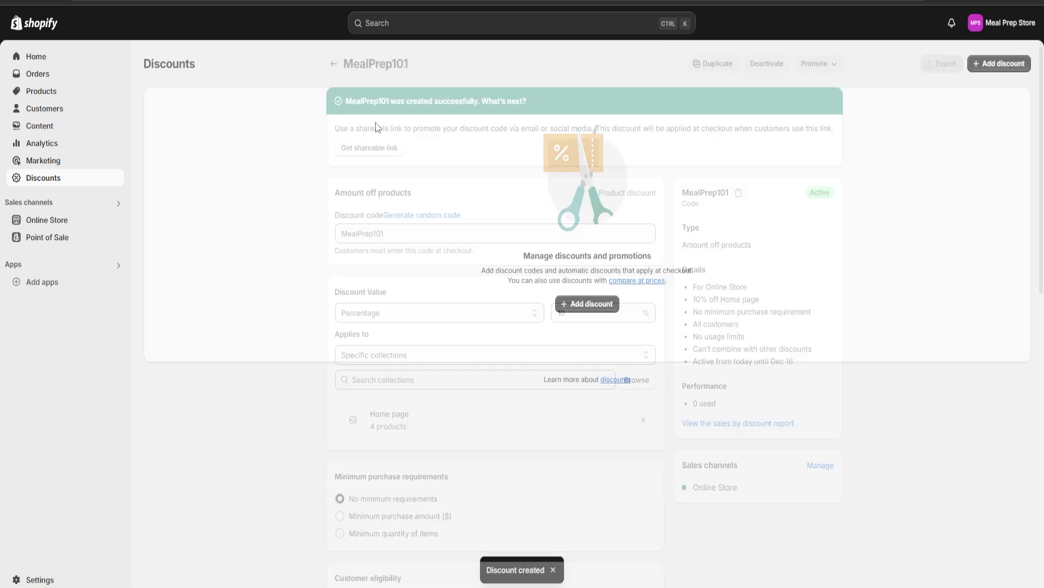